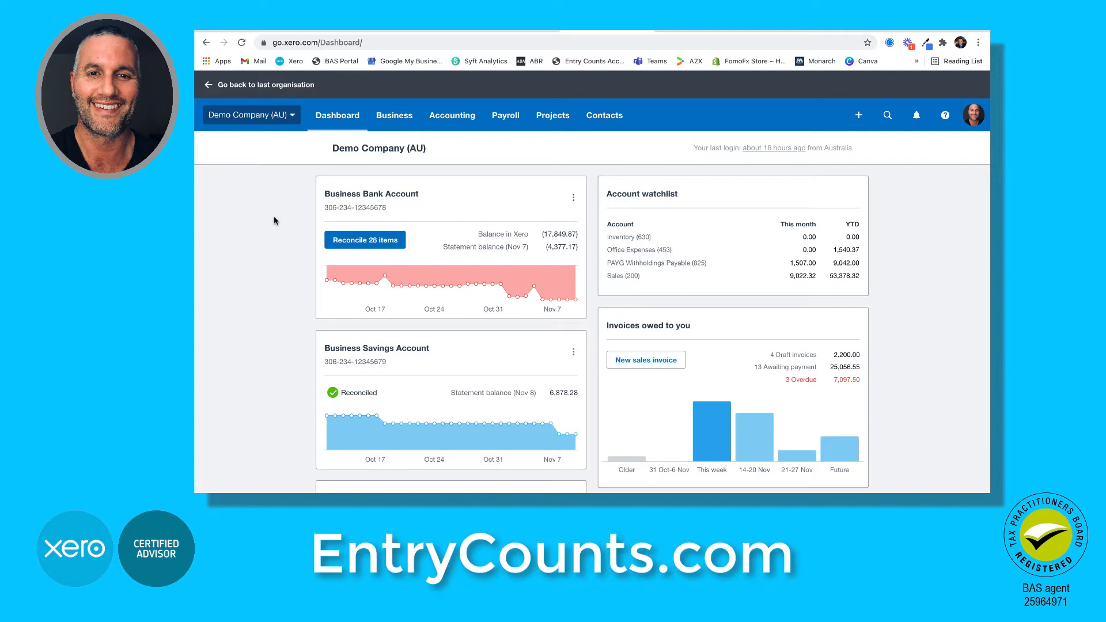
click(247, 116)
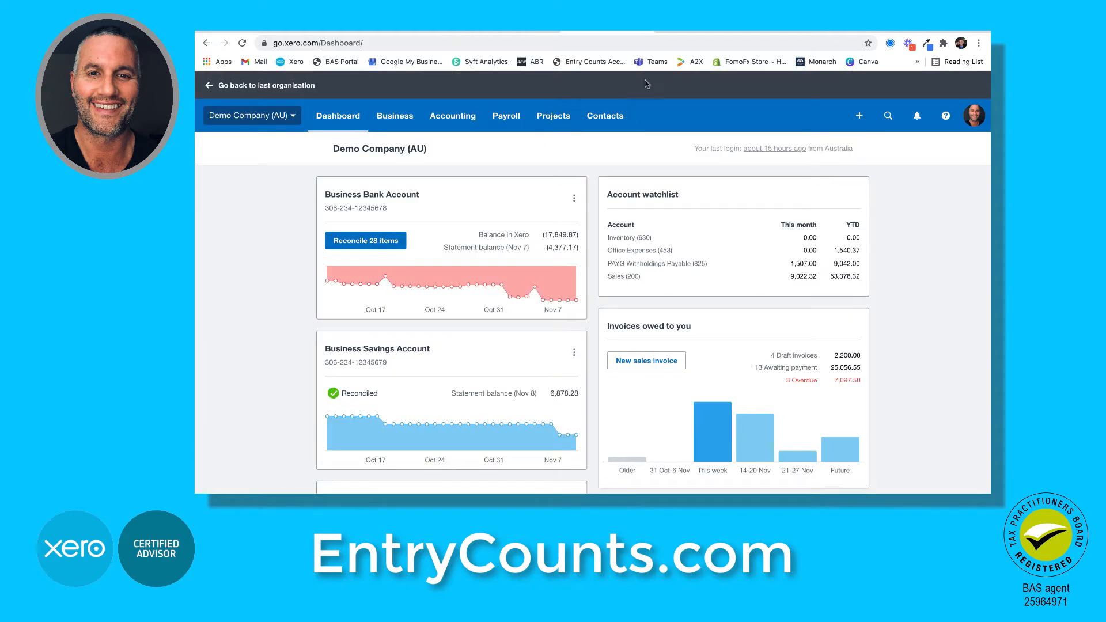
Step: Open the Xero reporting platform PDF guide from the You Do It page of entrycounts.com and view its table of contents
click(690, 32)
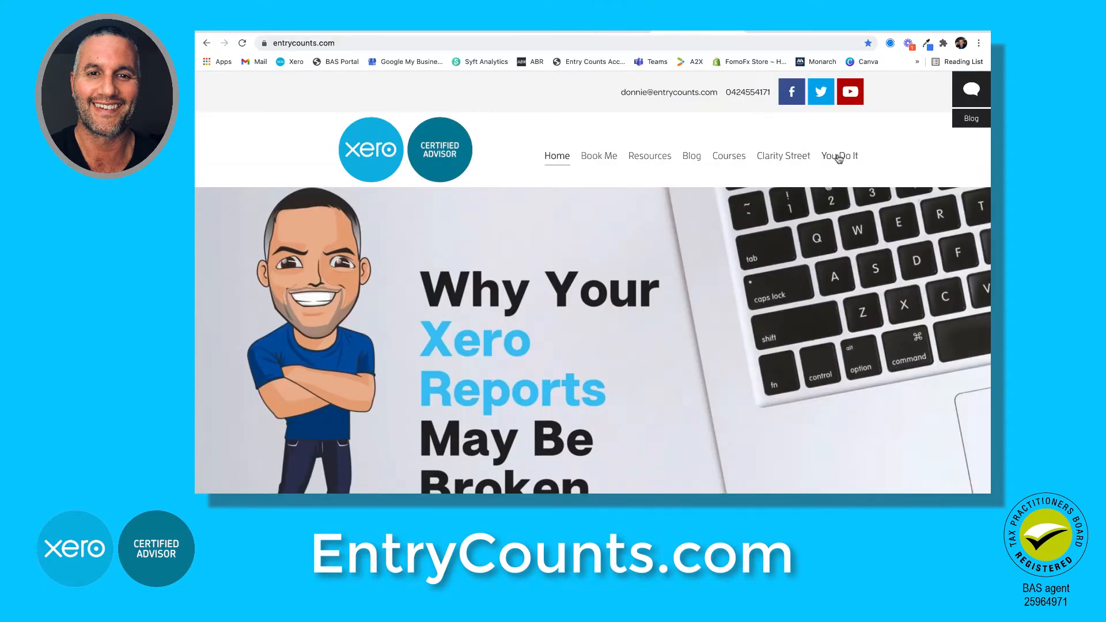
click(838, 157)
scroll(839, 160, down, 2)
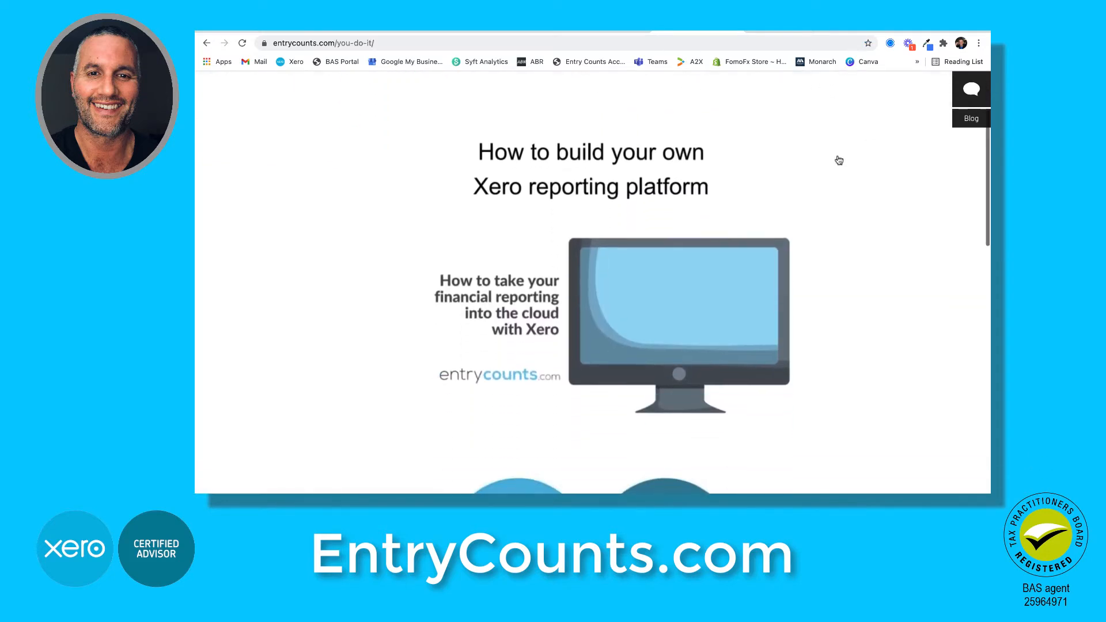
scroll(839, 160, down, 1)
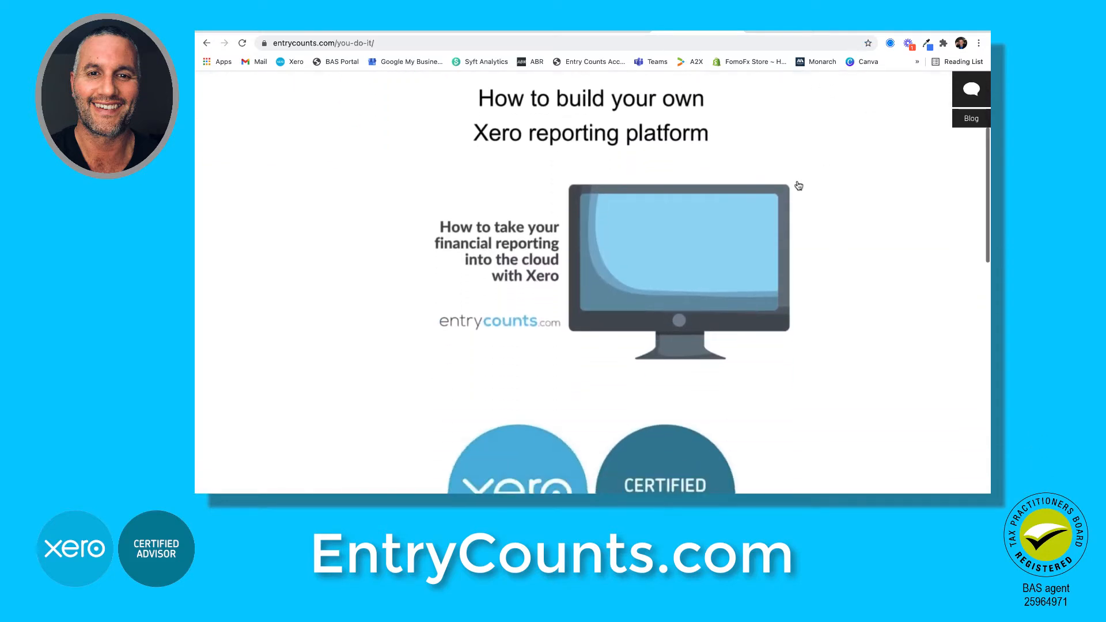
click(649, 222)
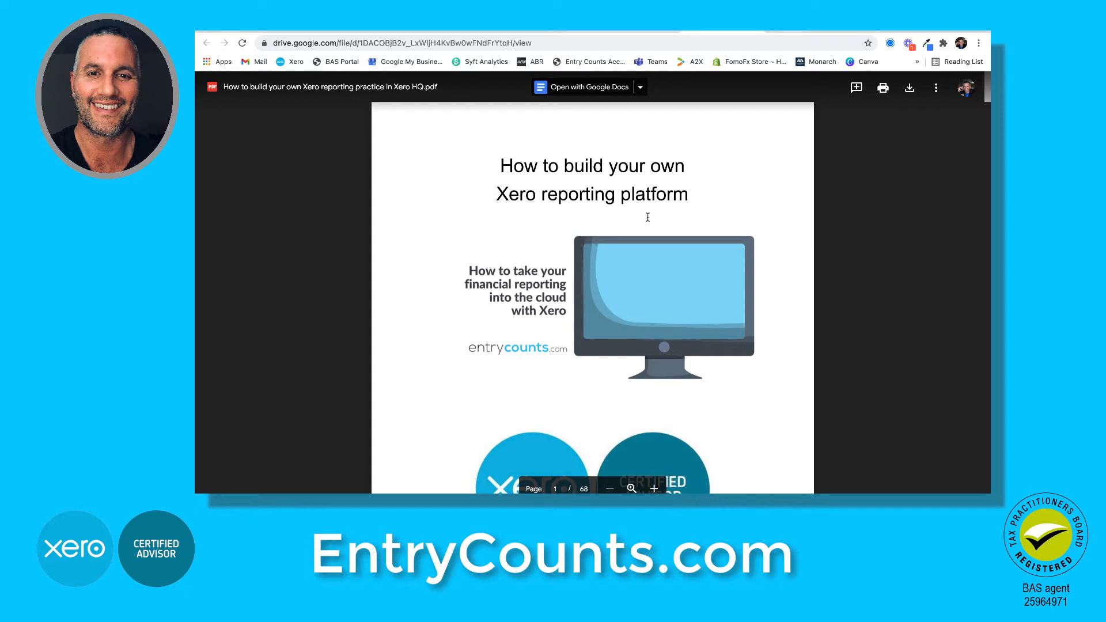
scroll(647, 217, down, 5)
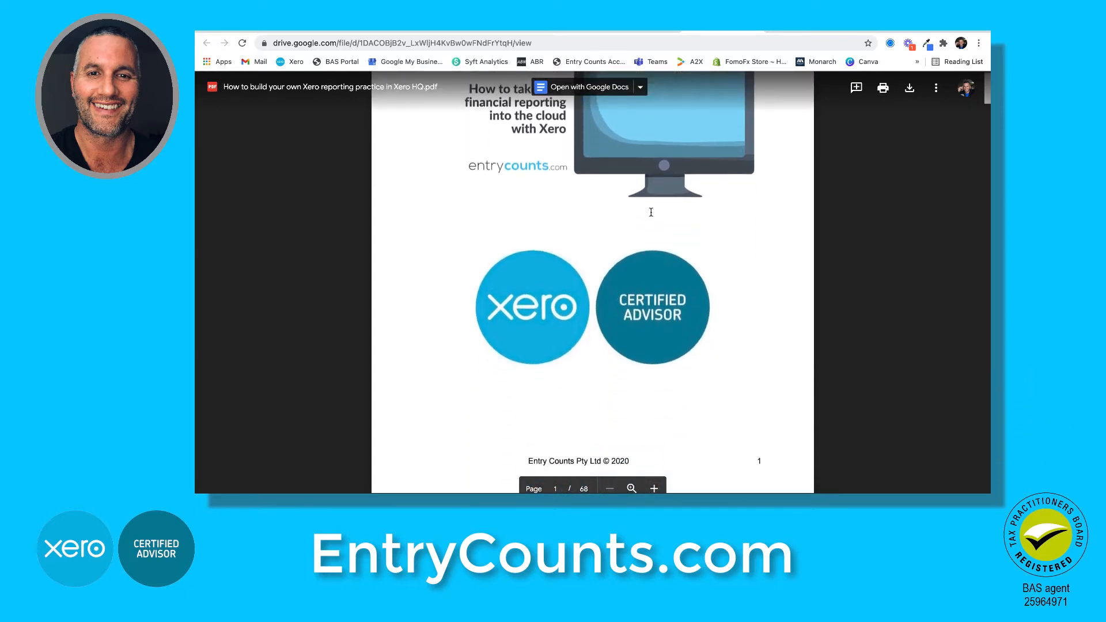
scroll(651, 213, down, 5)
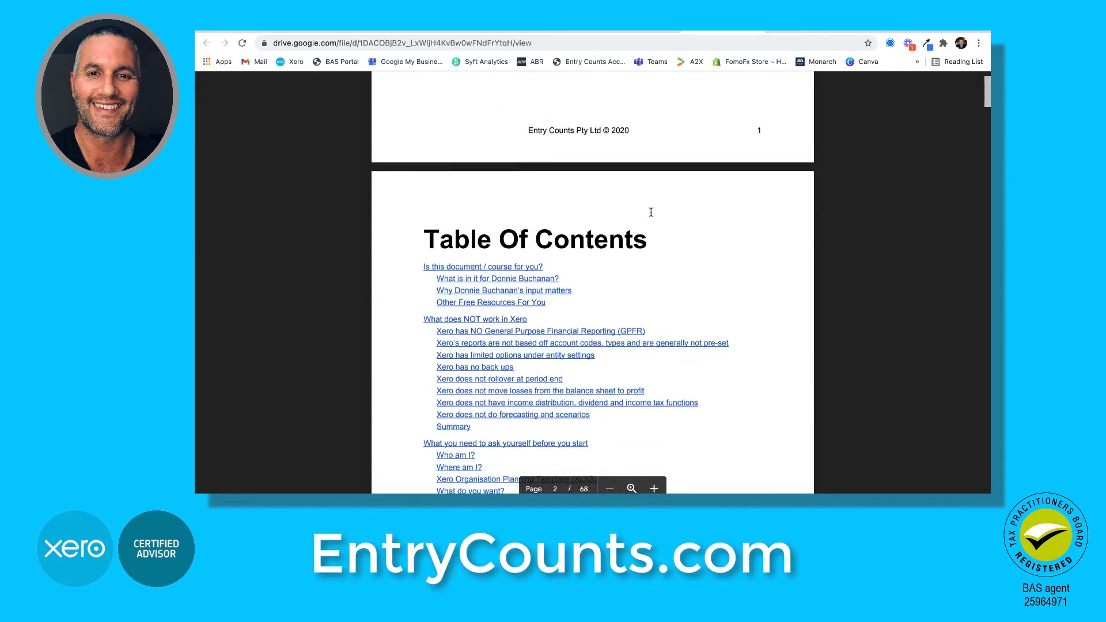
scroll(651, 213, down, 1)
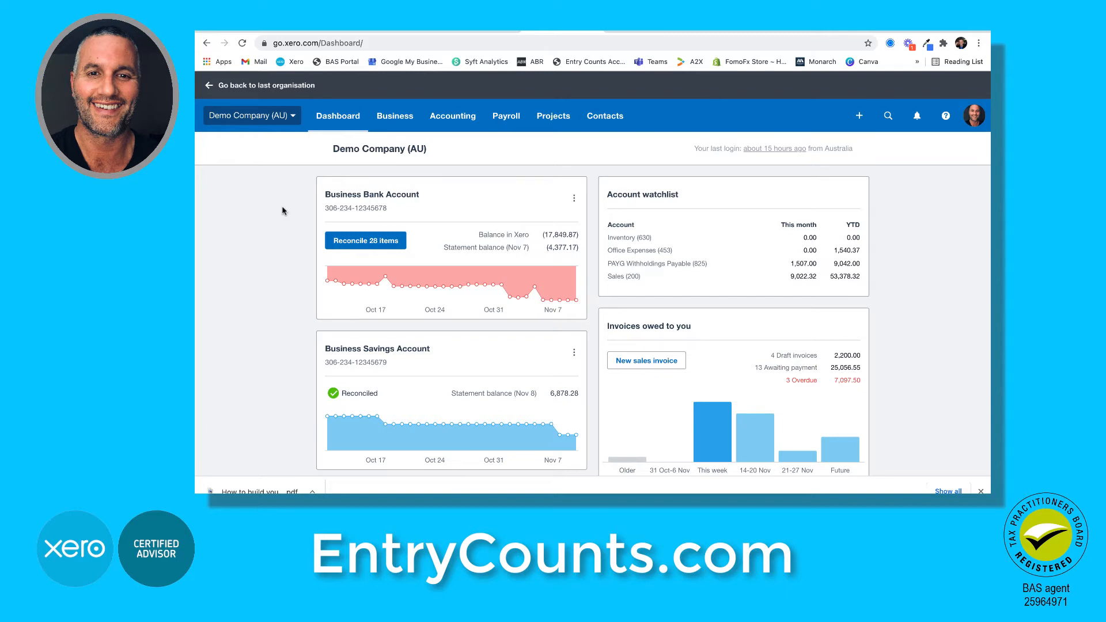
Step: Set the organisation type to Trust in the organisation details of Demo Company (AU) in Xero
click(252, 116)
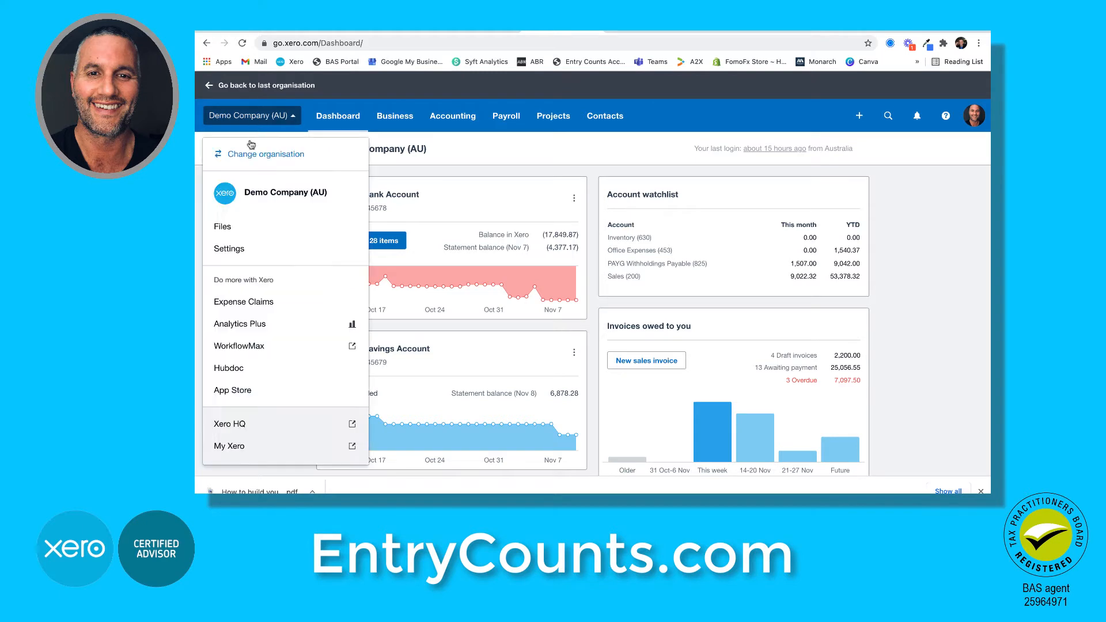
click(229, 249)
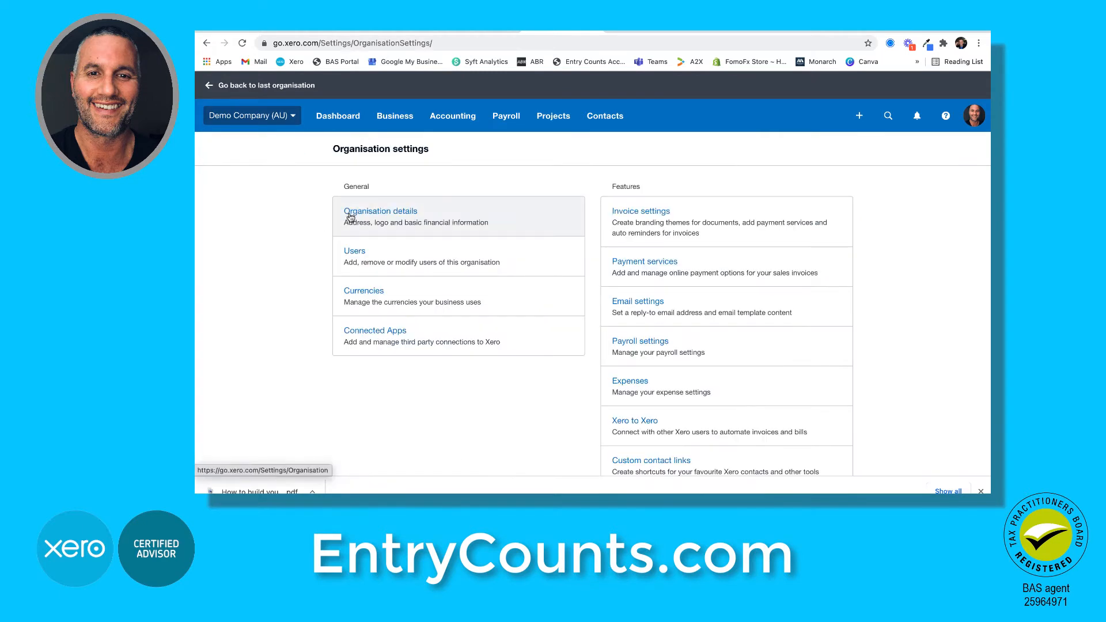
click(374, 212)
scroll(320, 242, down, 3)
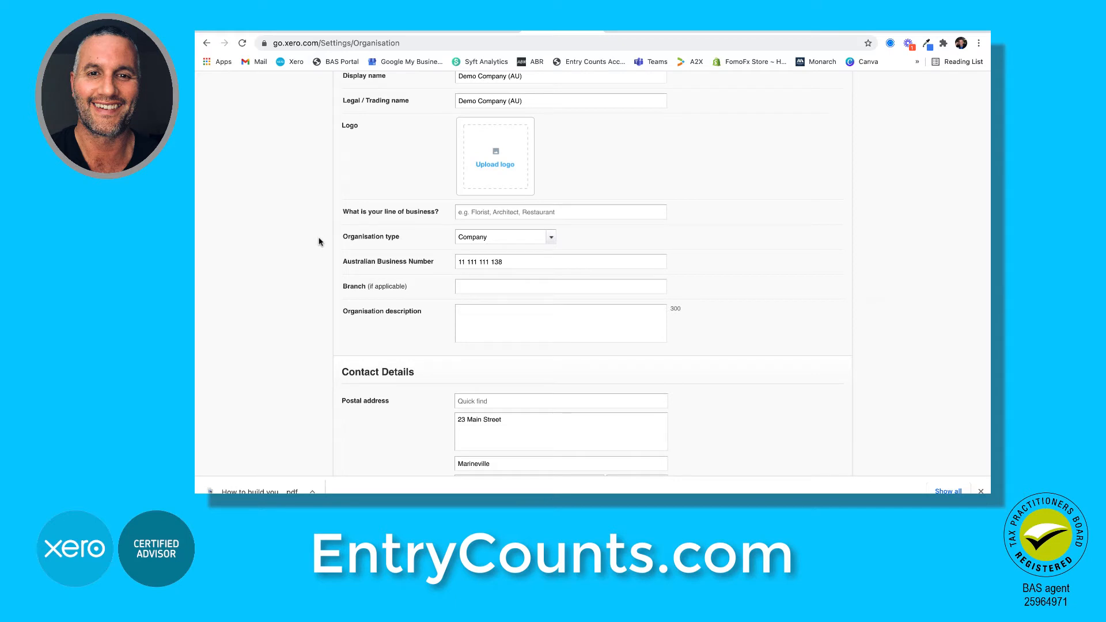
click(550, 240)
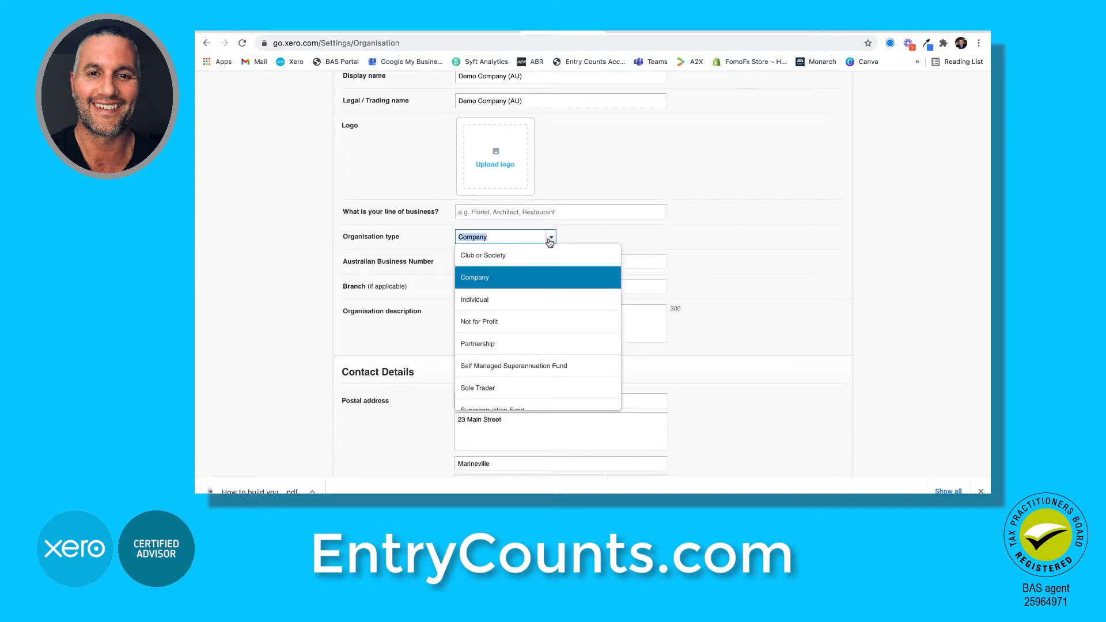
scroll(526, 287, down, 2)
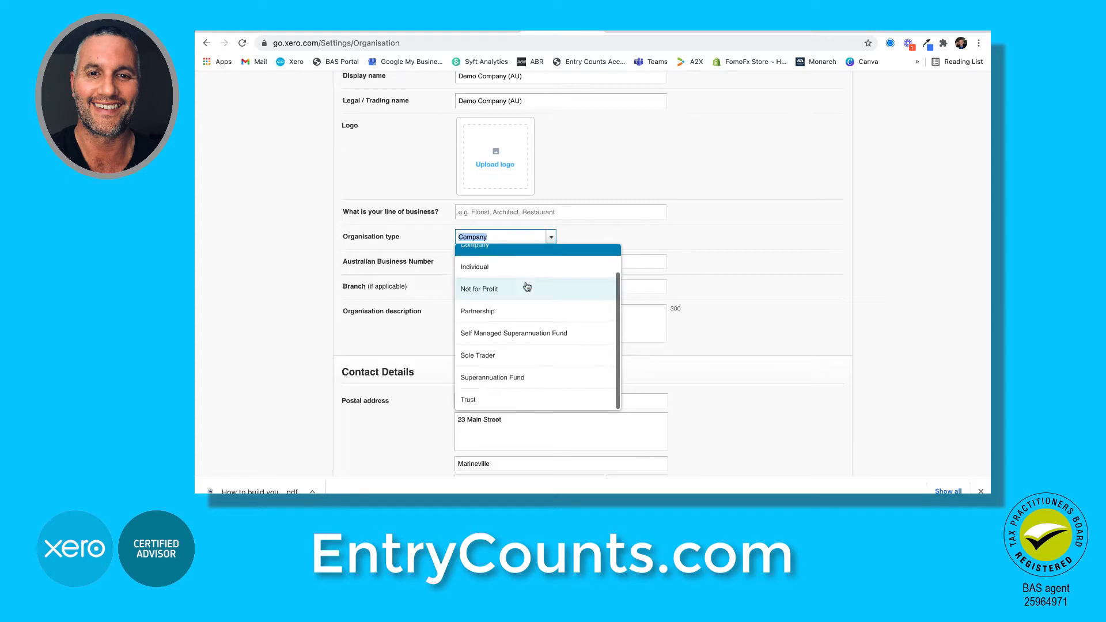
click(474, 399)
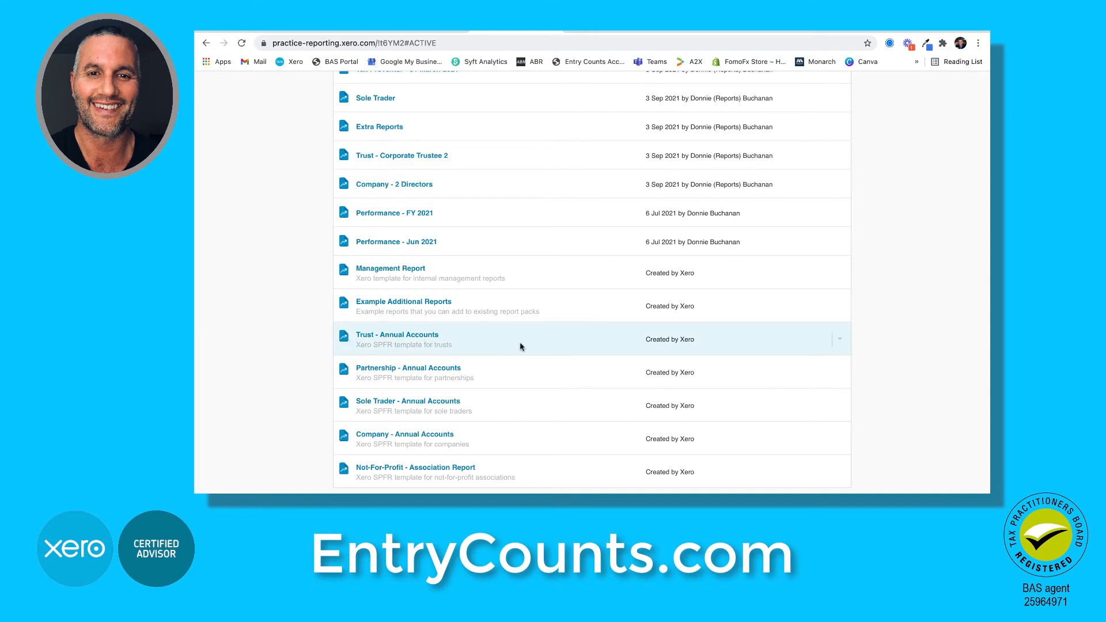
Step: Copy the Trust - Annual Accounts report template as "Demo Trust - Annual Accounts" and open the copy's layout for editing
click(839, 339)
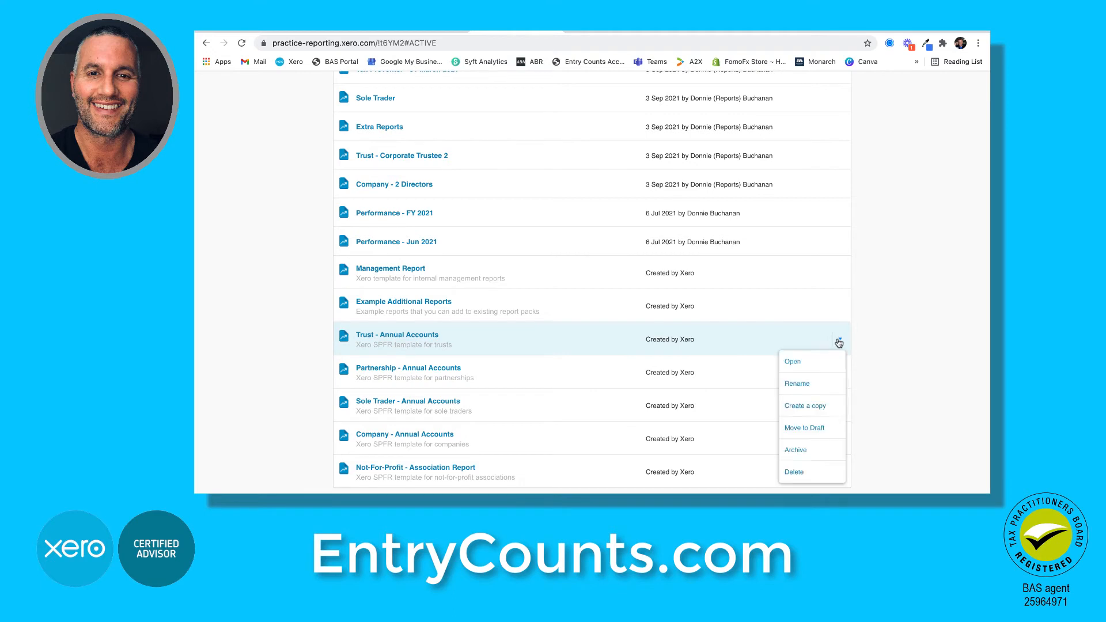
click(807, 384)
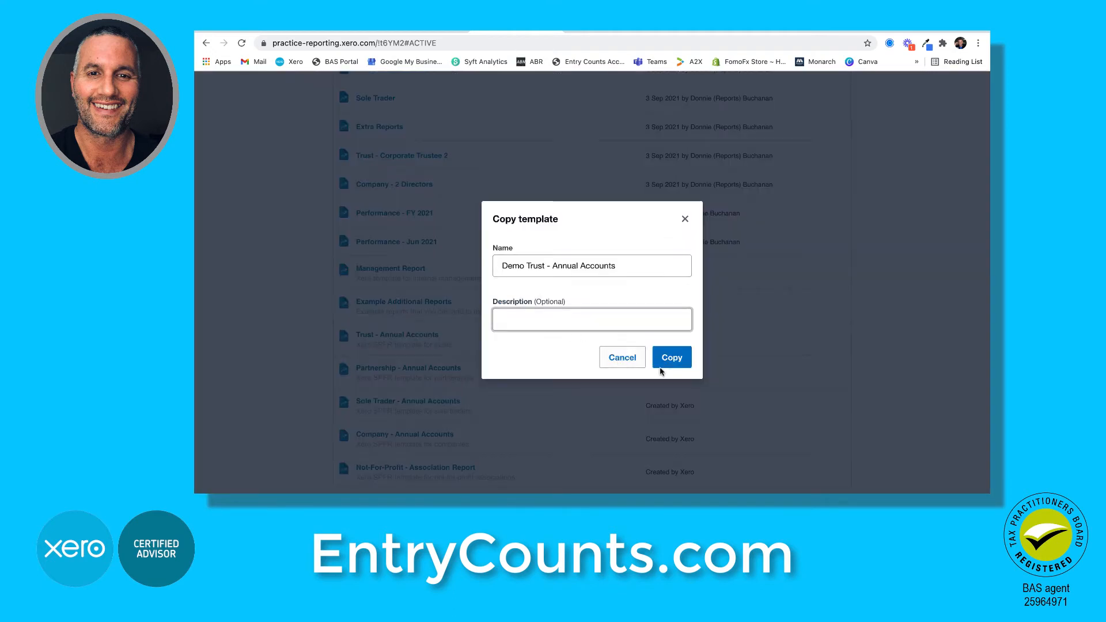
click(672, 357)
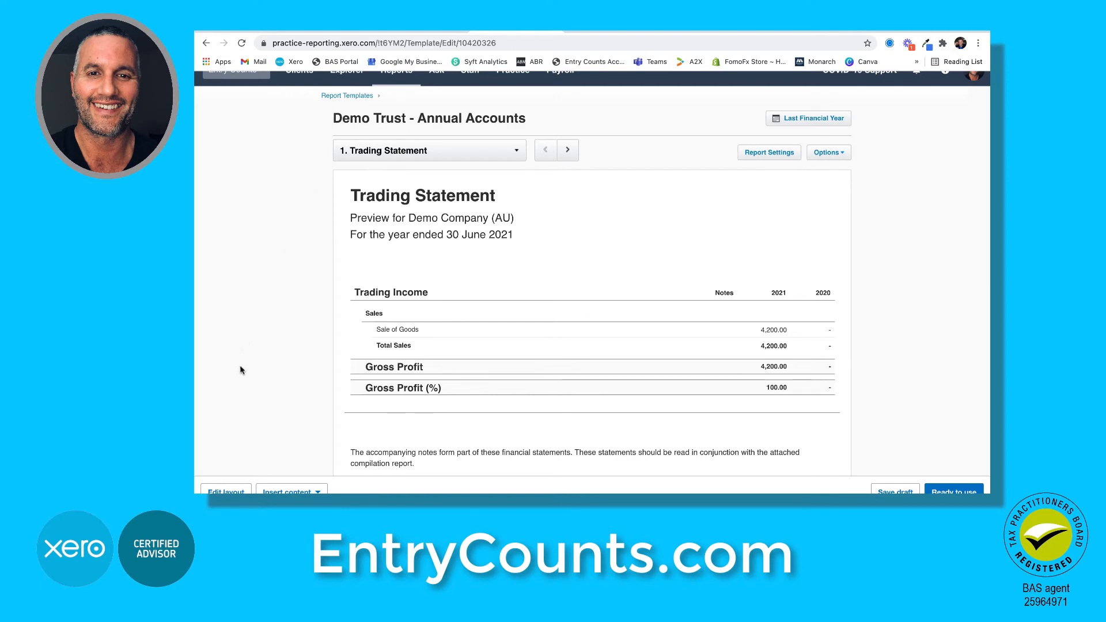
click(230, 491)
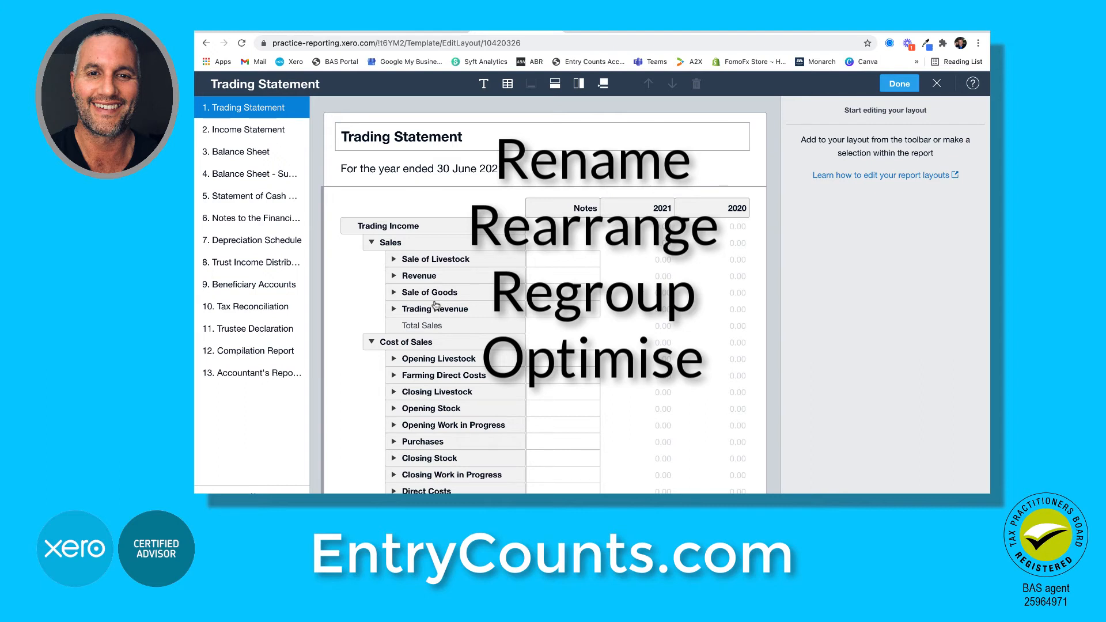
Step: Examine the Income Statement layout, expanding the Trading Profit group under Income and the Depreciation group under Expenses
click(260, 138)
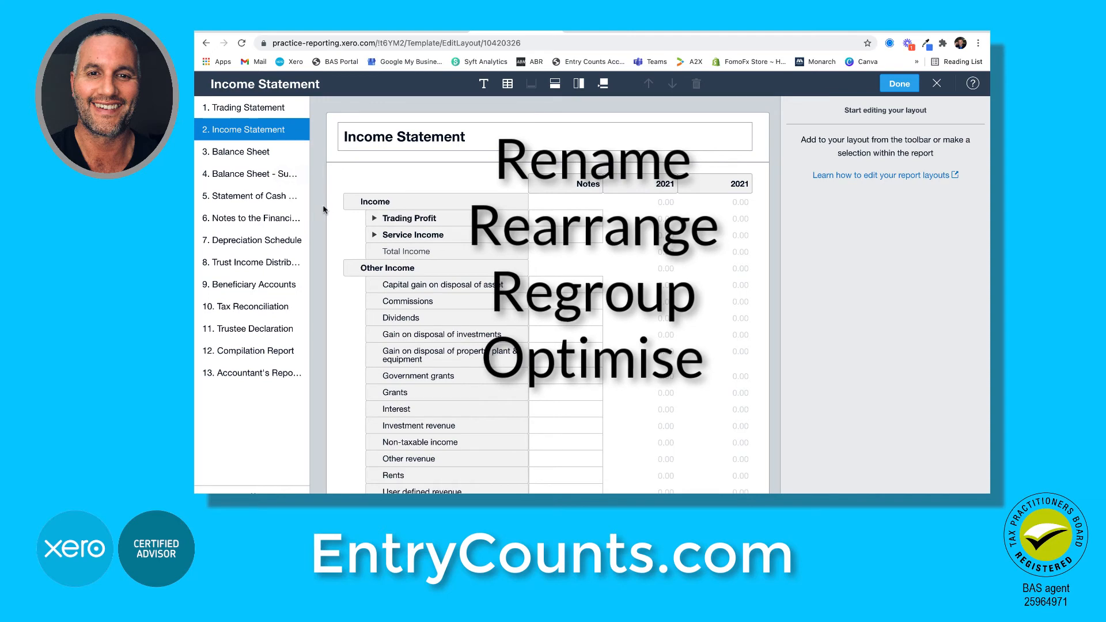
click(375, 220)
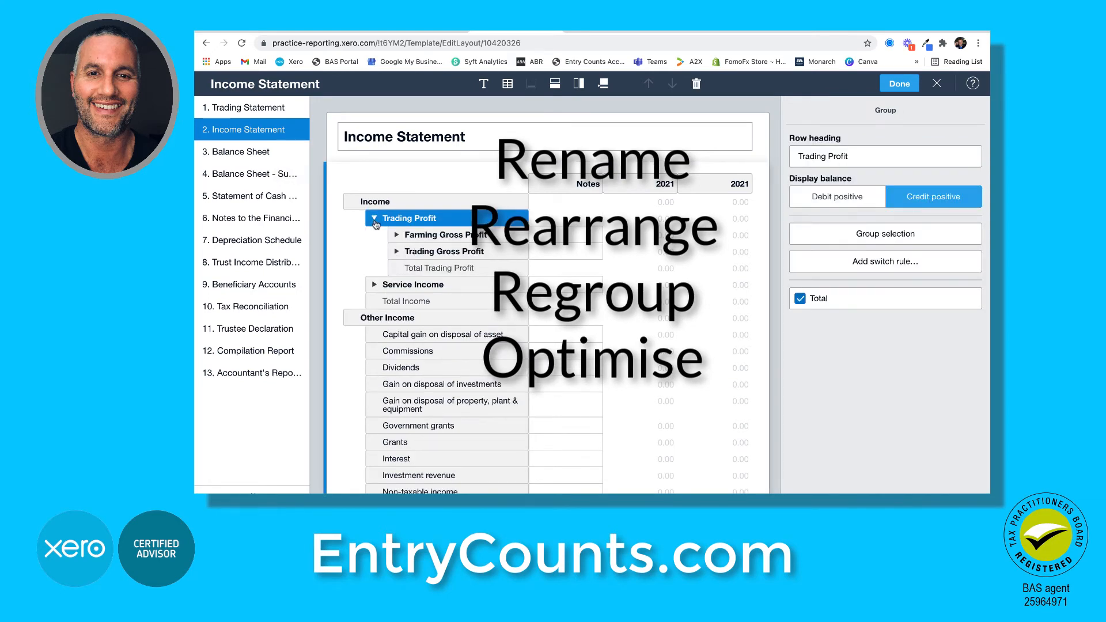
click(375, 219)
scroll(376, 225, down, 10)
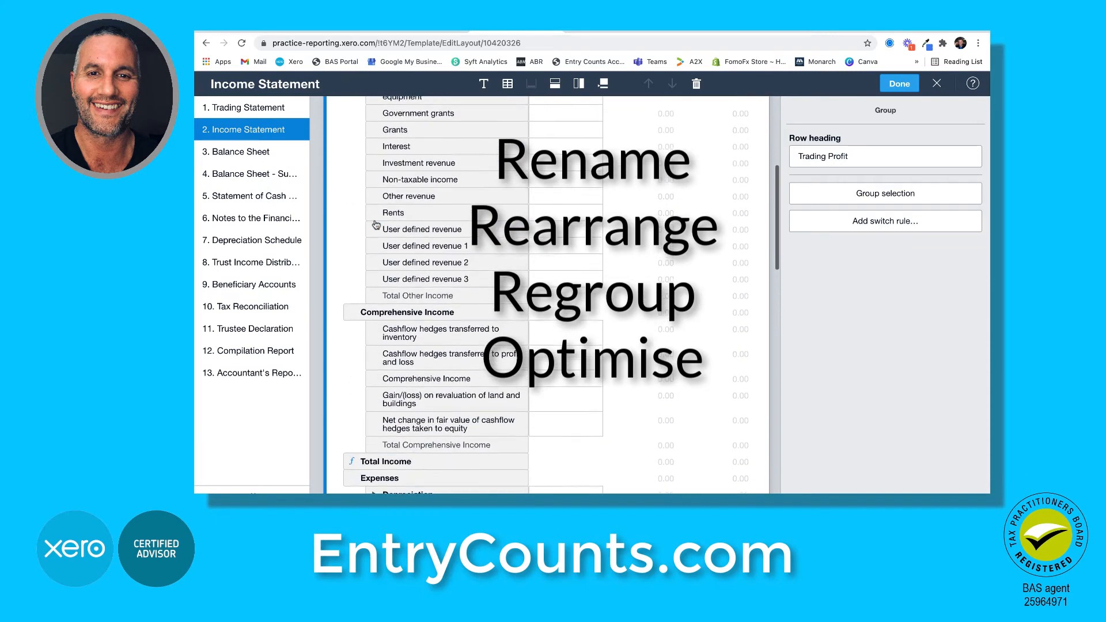
scroll(375, 224, down, 5)
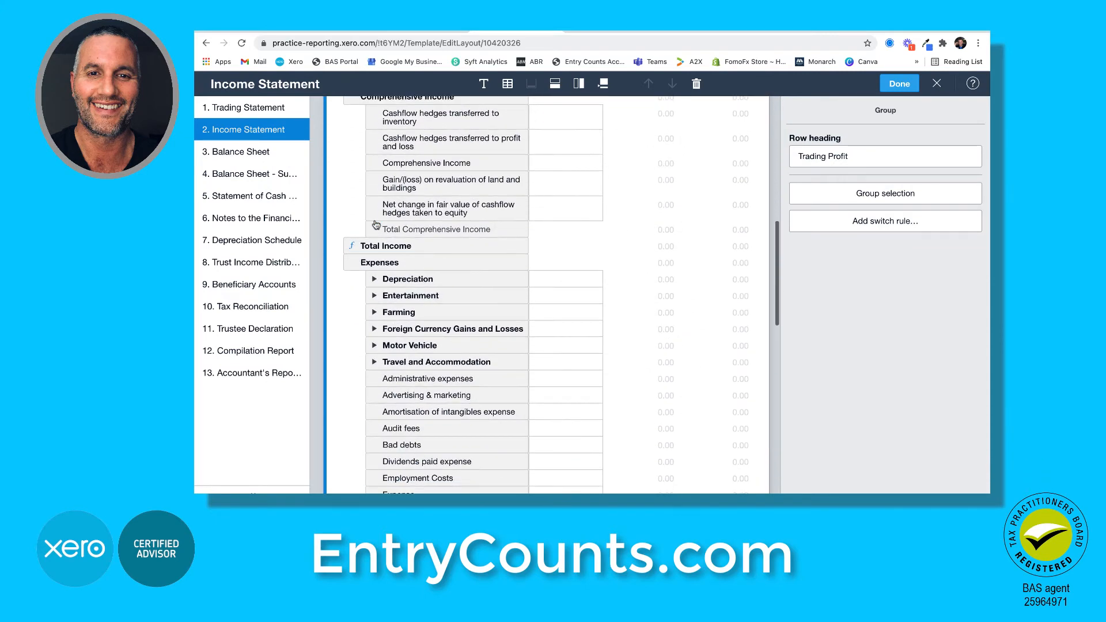
scroll(376, 224, down, 1)
click(422, 246)
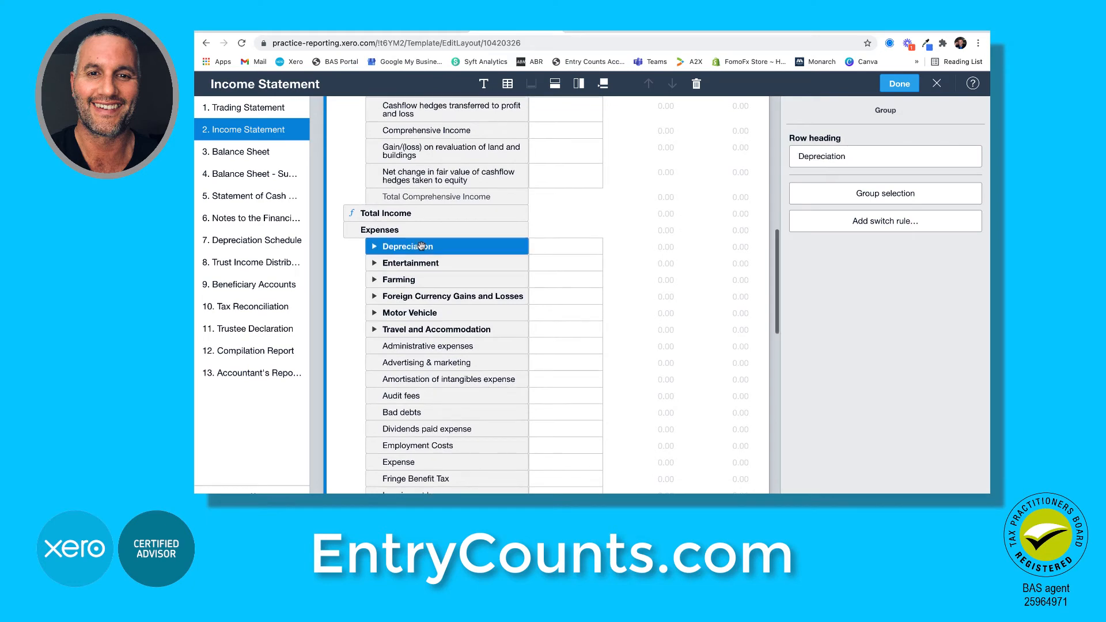
click(374, 248)
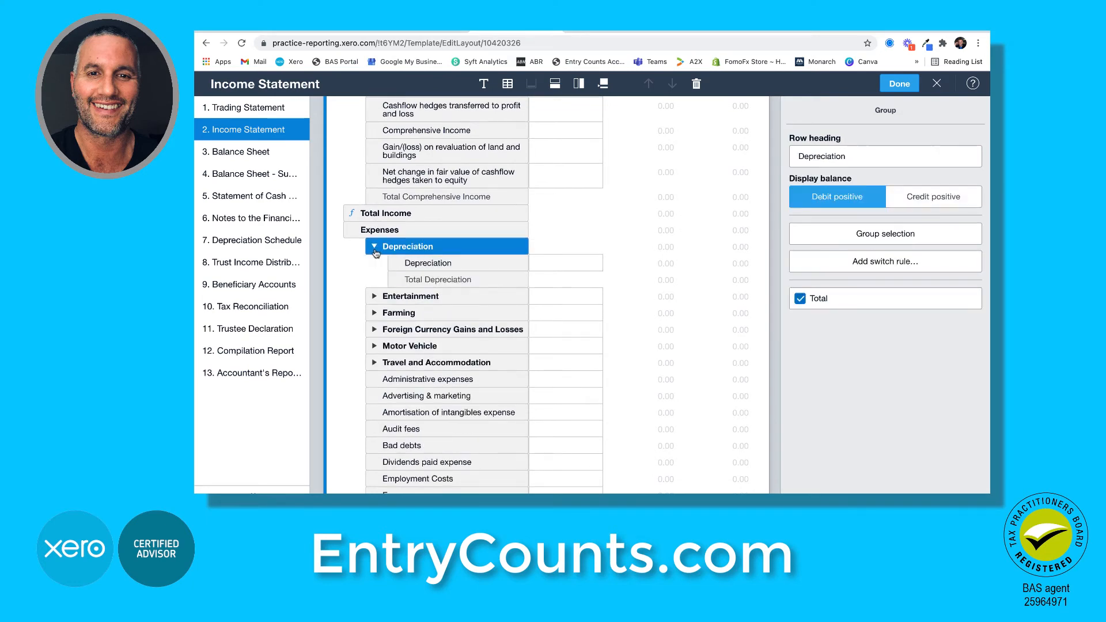
scroll(376, 253, down, 1)
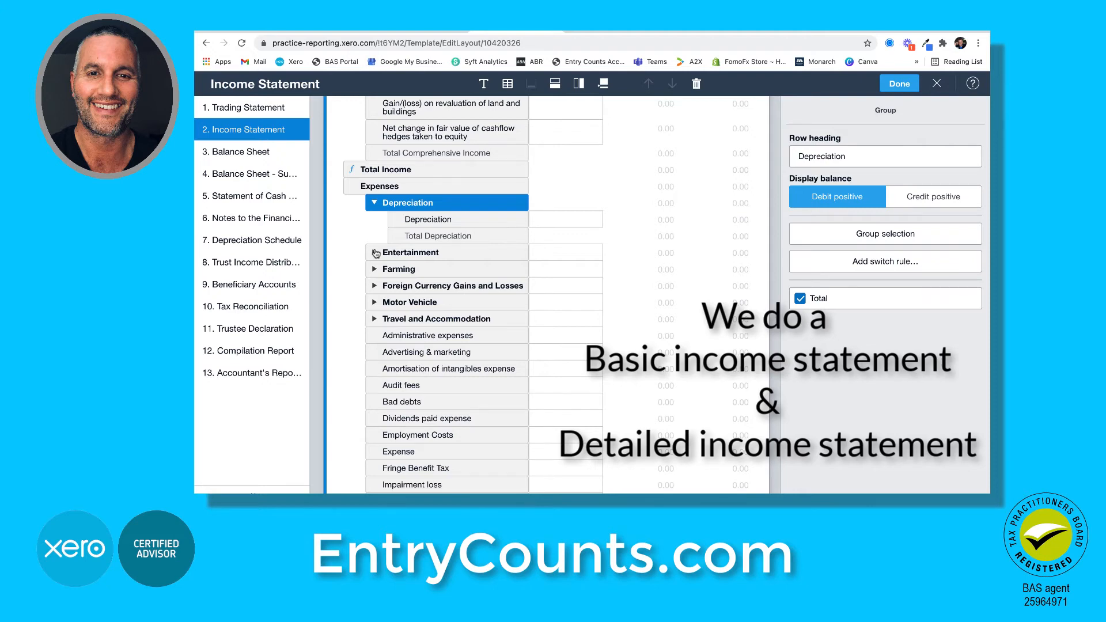
Step: Review the Balance Sheet and Balance Sheet - Summarised layouts, checking the note link of Cash and Cash Equivalents
click(259, 155)
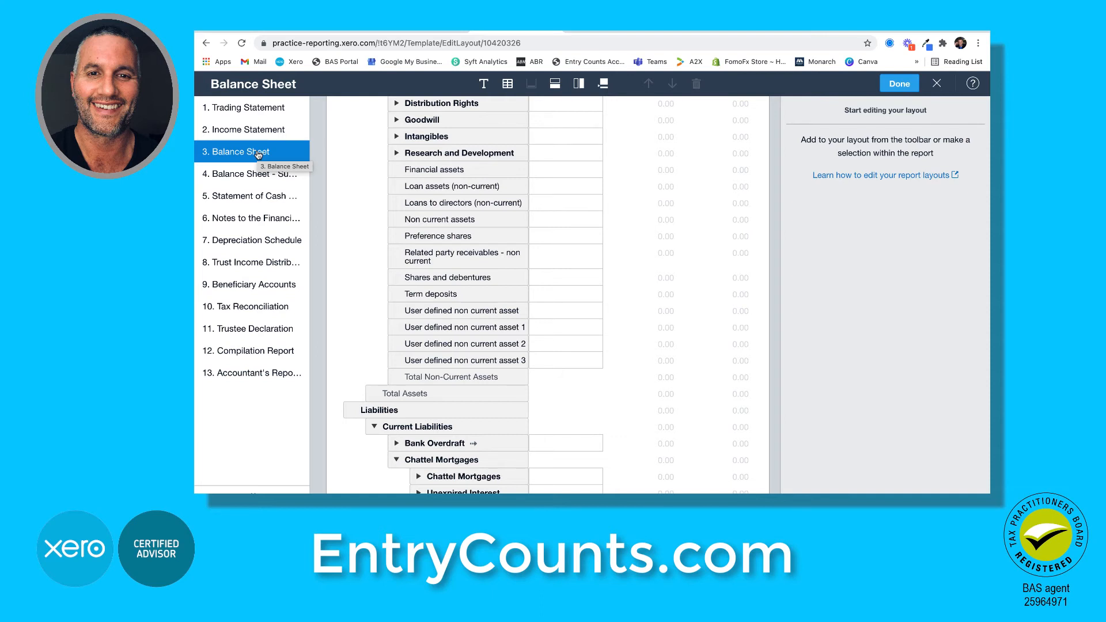
click(260, 175)
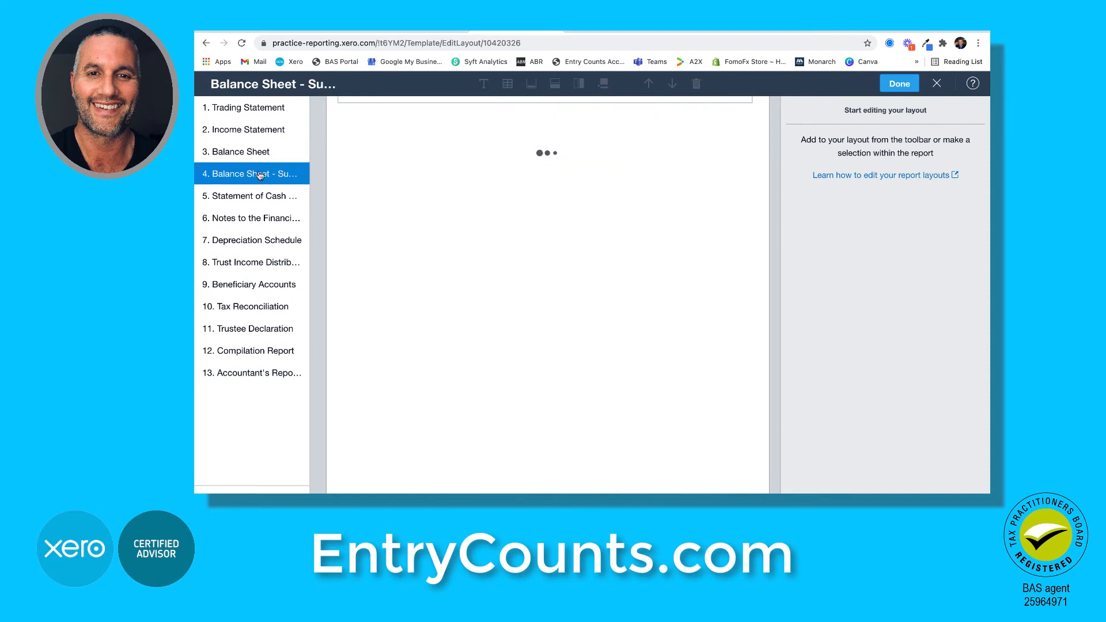
scroll(325, 178, up, 3)
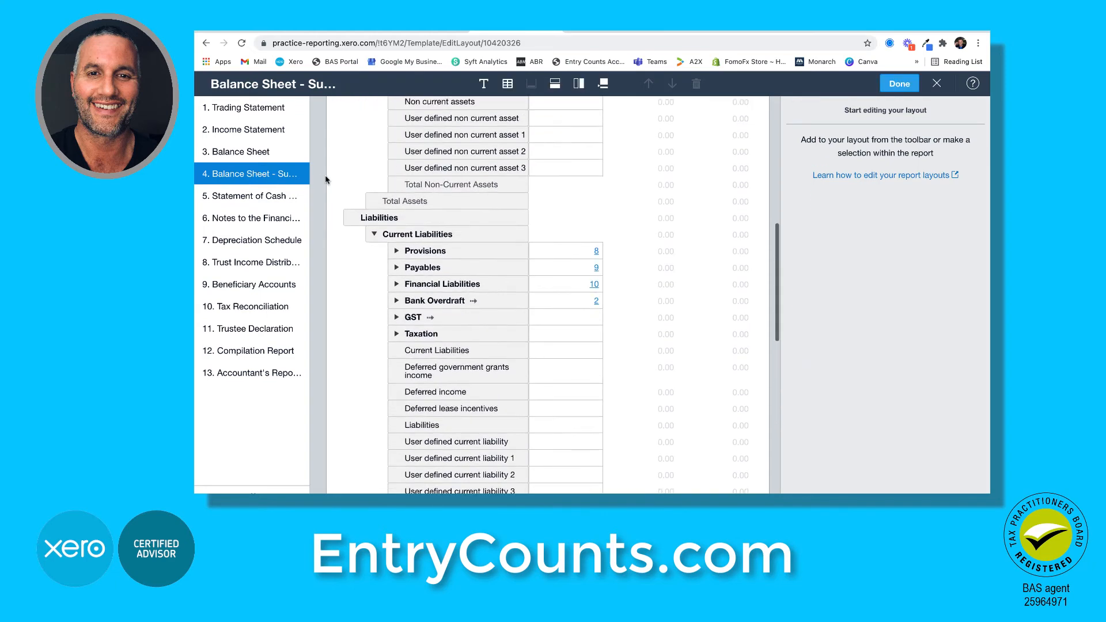
scroll(333, 180, up, 4)
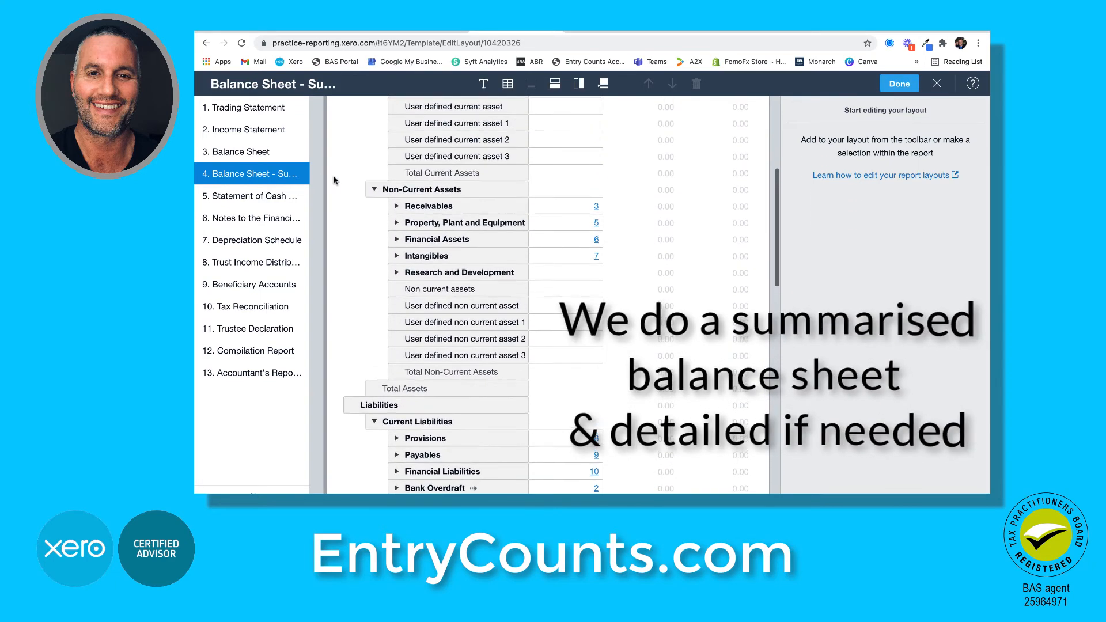
scroll(334, 180, up, 3)
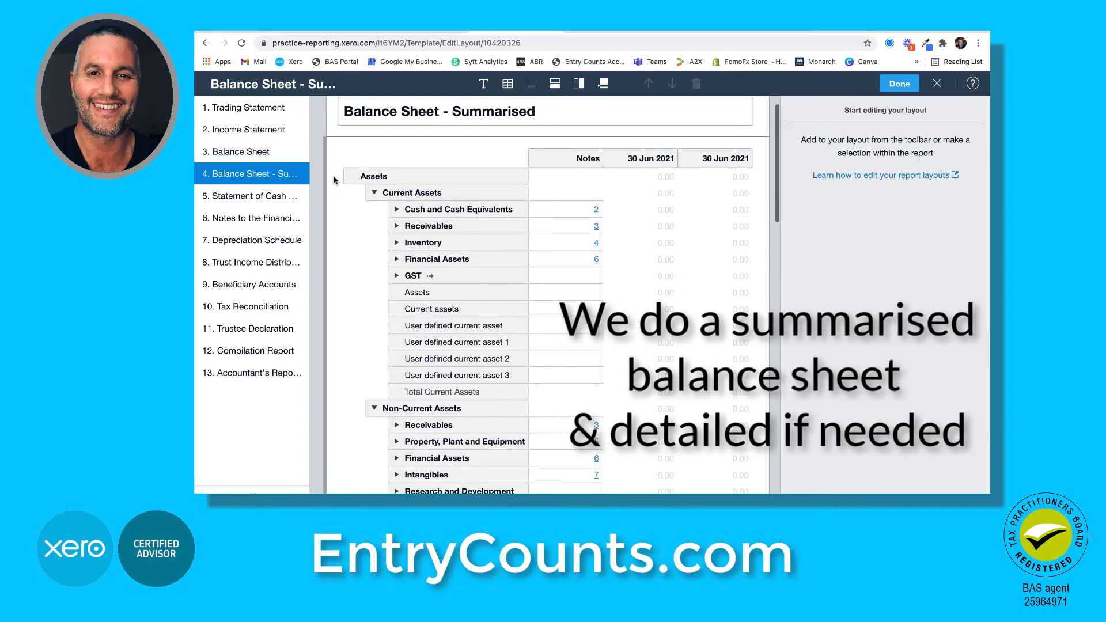
click(568, 215)
click(568, 215)
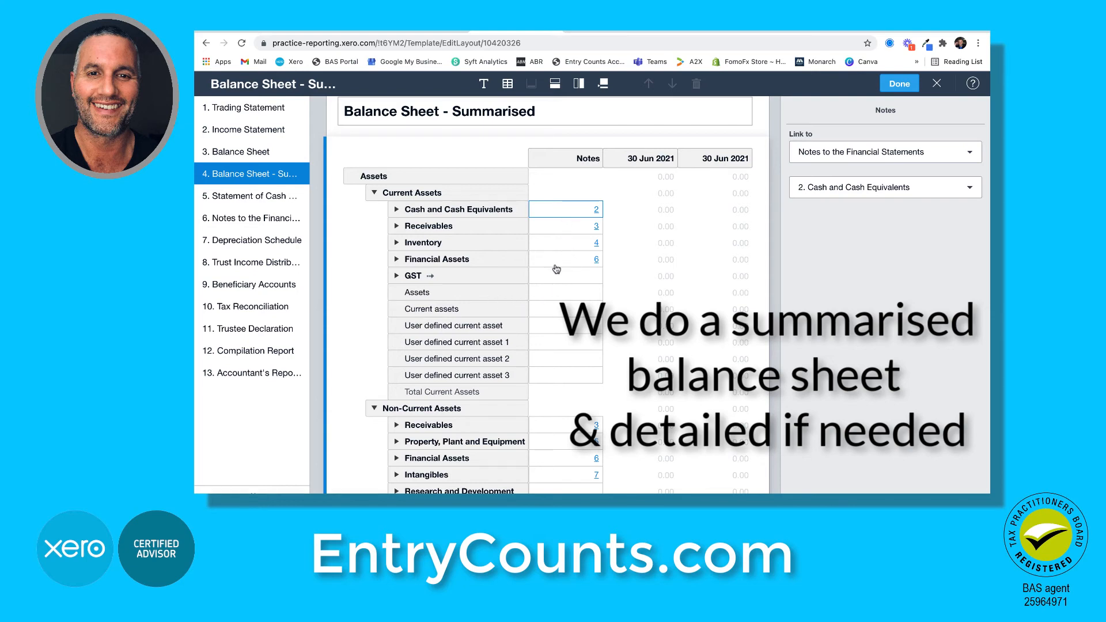
scroll(556, 271, down, 1)
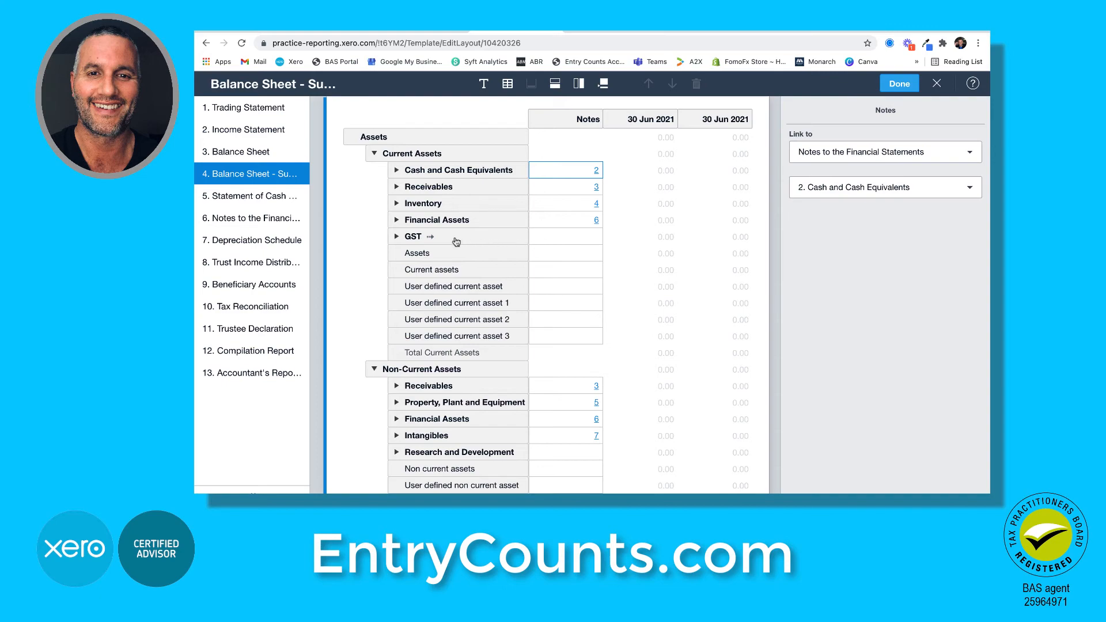
Step: Examine the accounting policy texts in the Notes to the Financial Statements layout, from Income Tax through Government Grants
click(290, 224)
scroll(438, 277, down, 5)
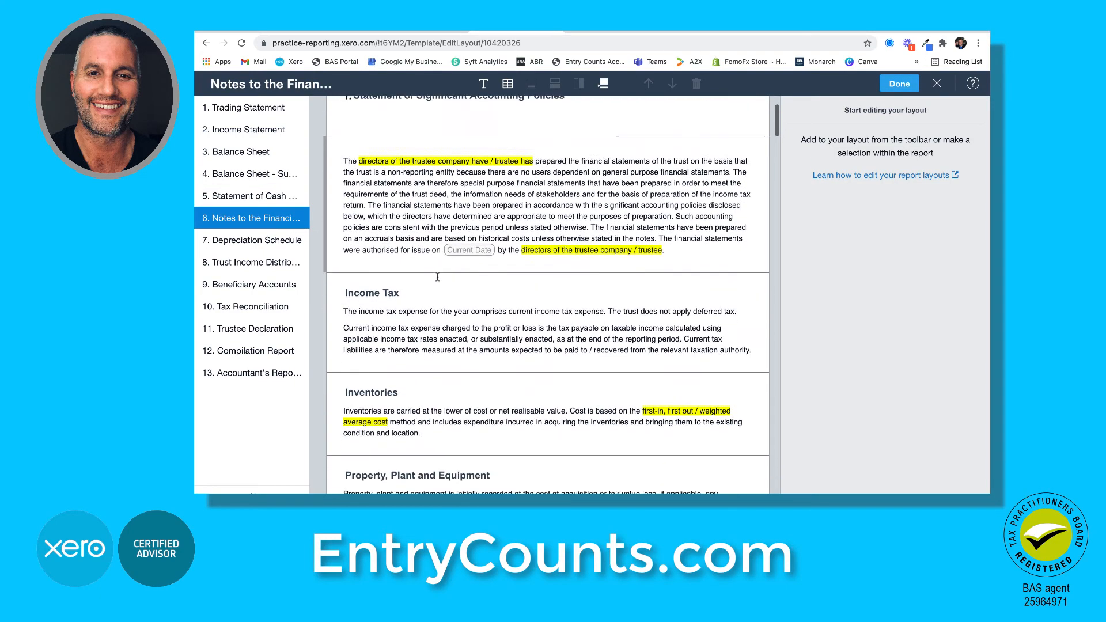
scroll(437, 277, down, 10)
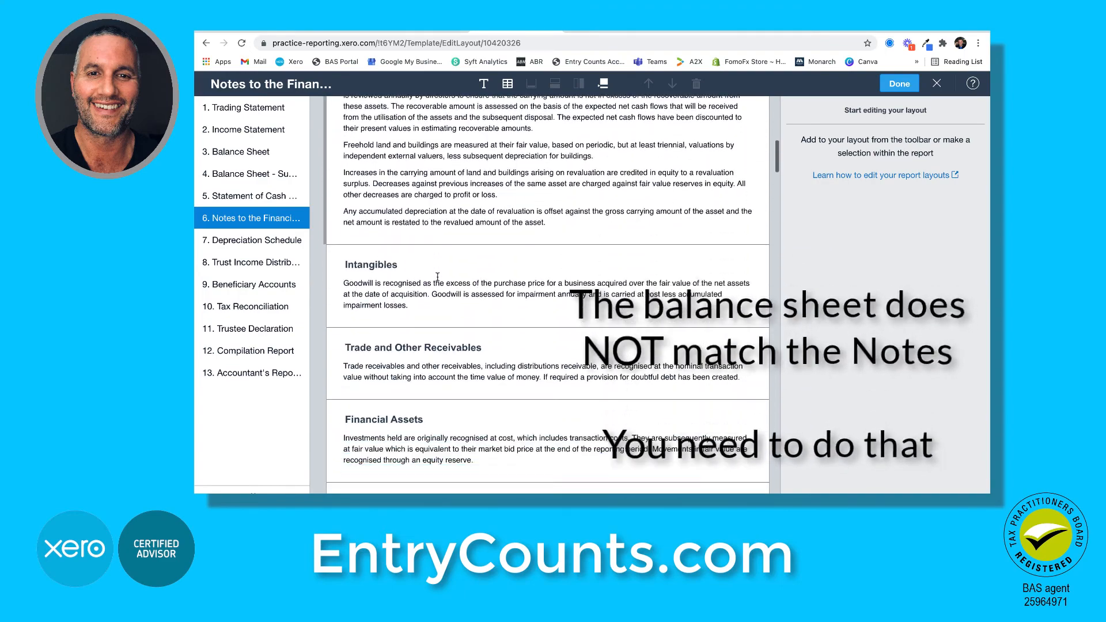
scroll(437, 277, down, 5)
scroll(437, 281, down, 10)
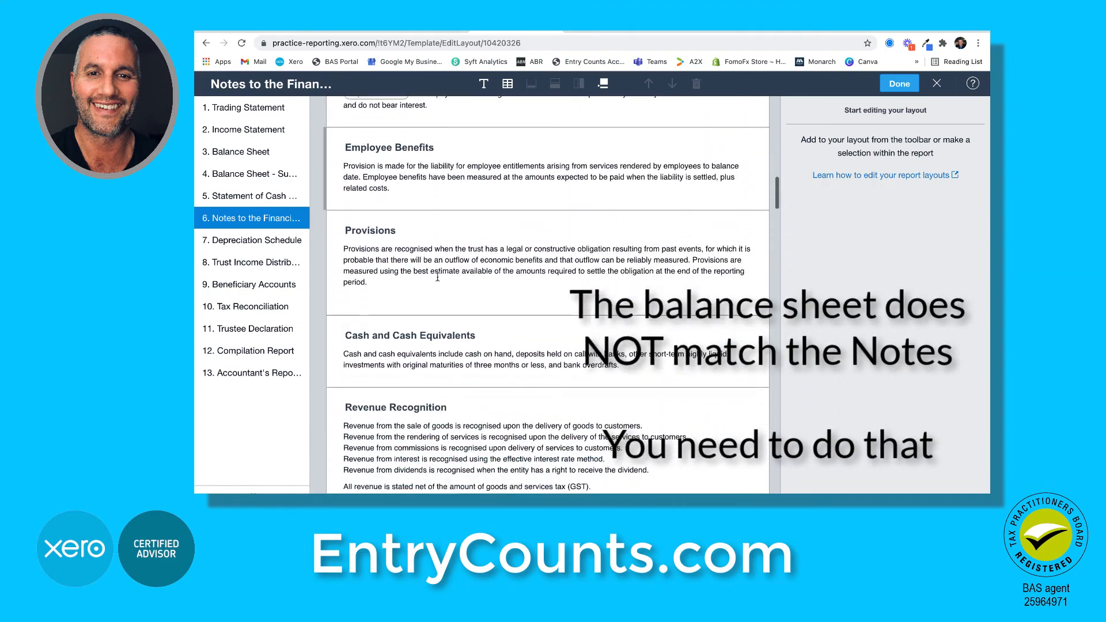
scroll(438, 280, down, 5)
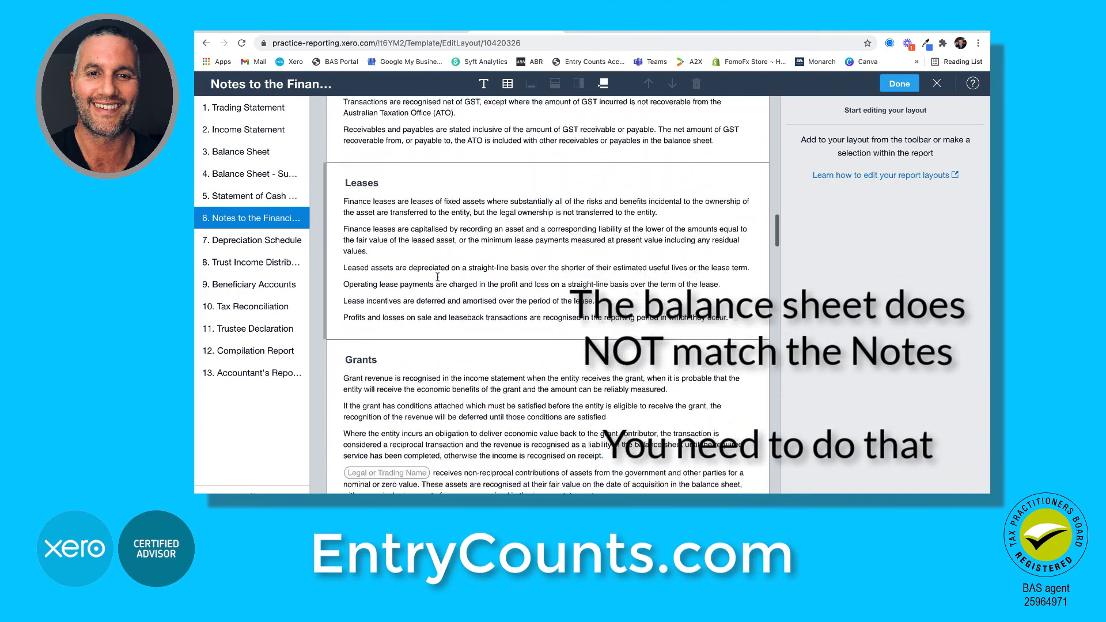
scroll(437, 277, down, 4)
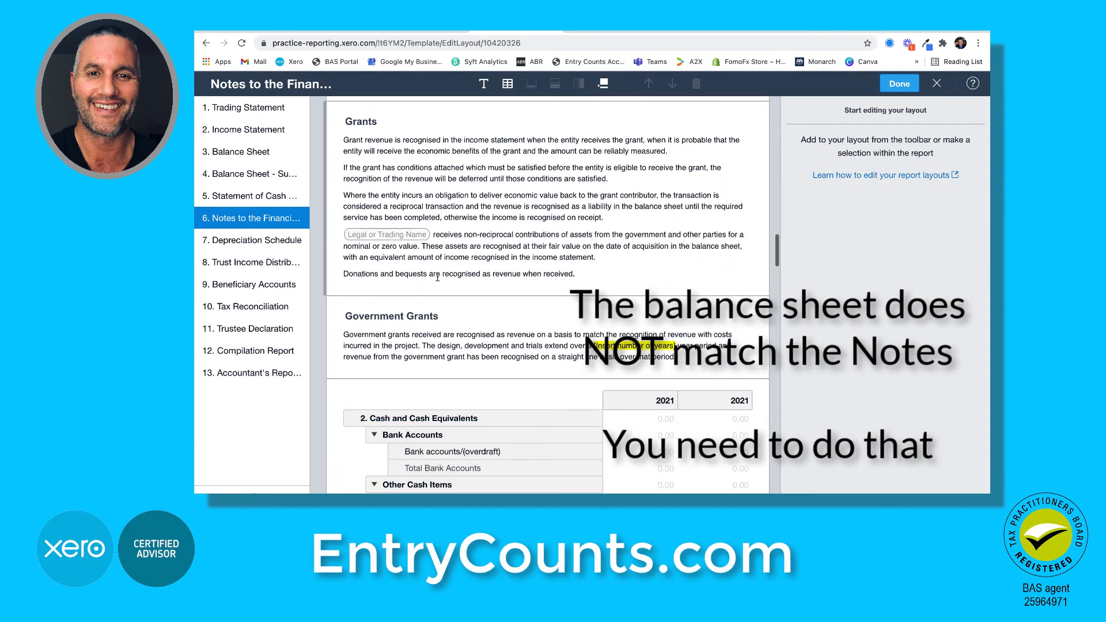
scroll(437, 278, down, 1)
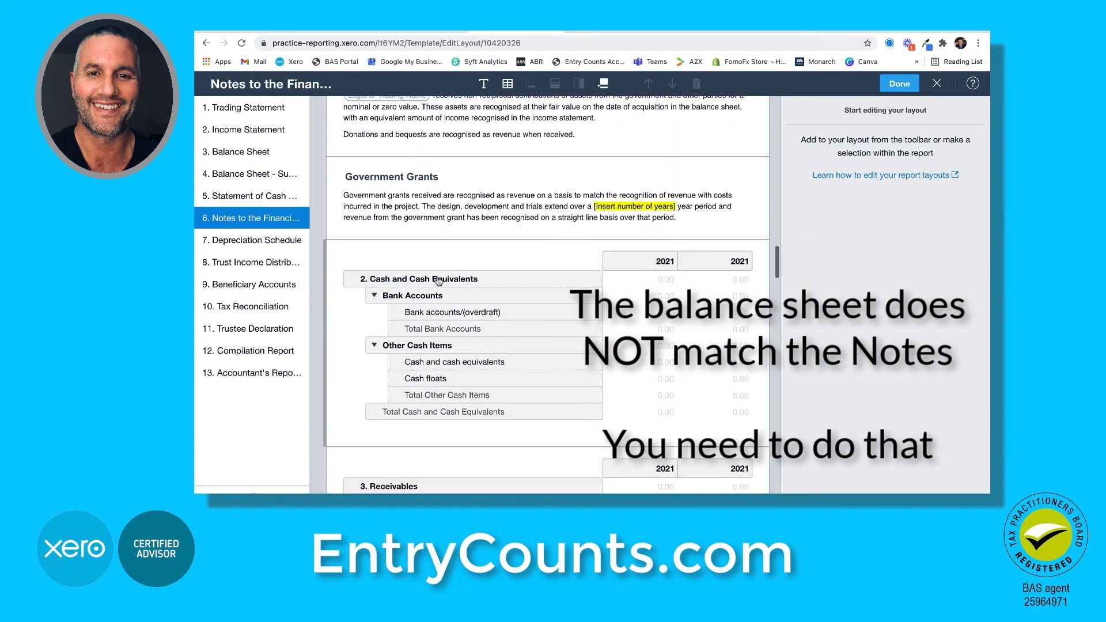
Step: Review the numbered note schedules in the Notes to the Financial Statements, from Cash and Cash Equivalents to Beneficiary Accounts
scroll(438, 281, down, 5)
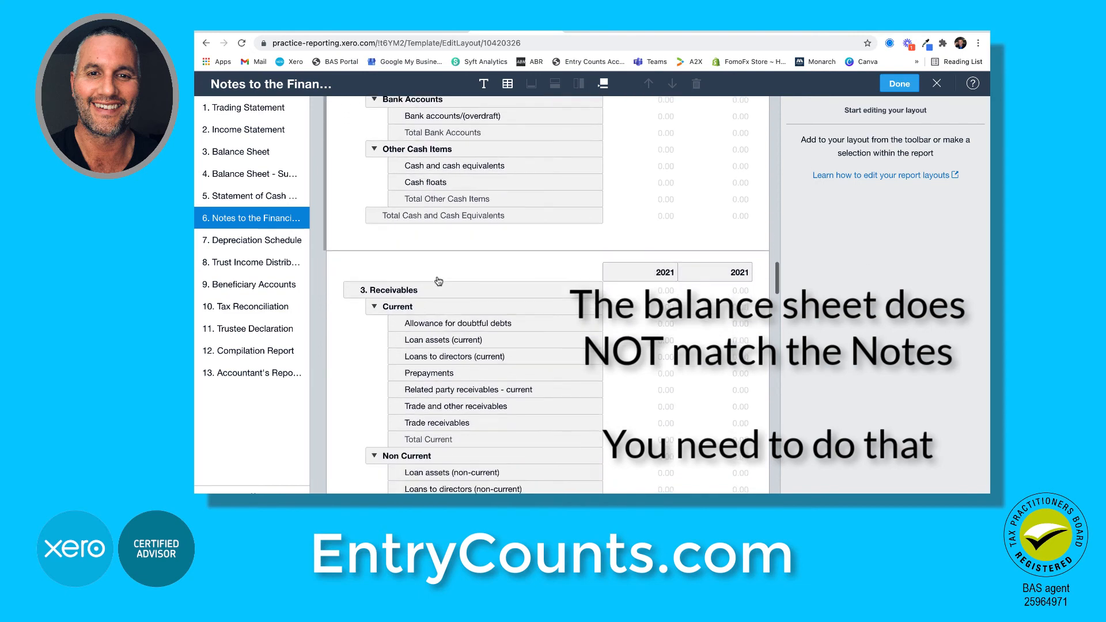
scroll(437, 278, down, 6)
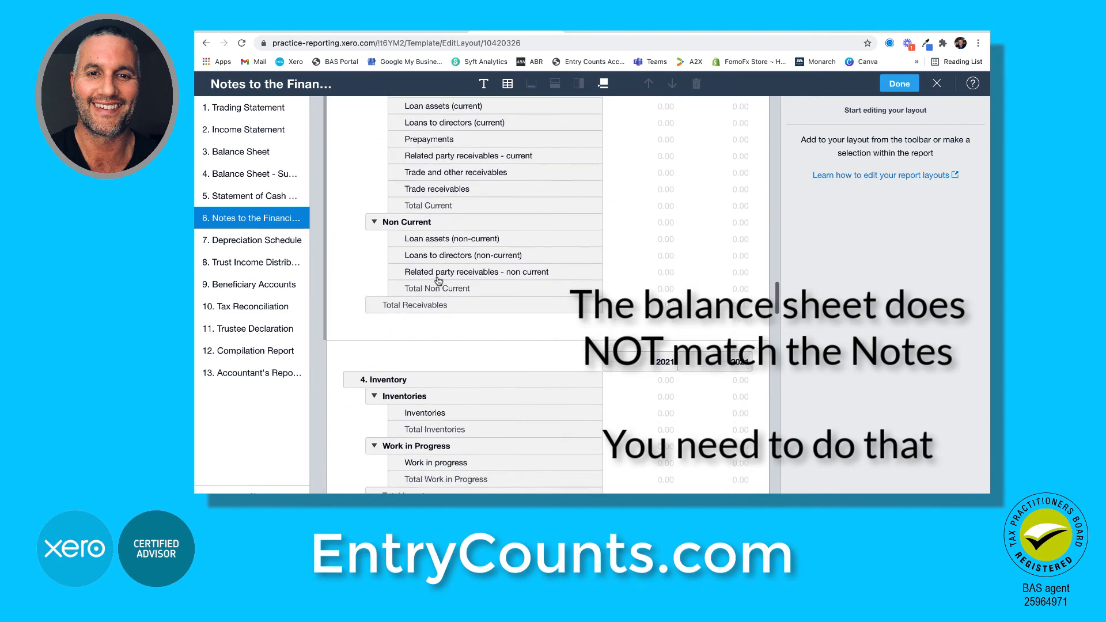
scroll(438, 281, down, 5)
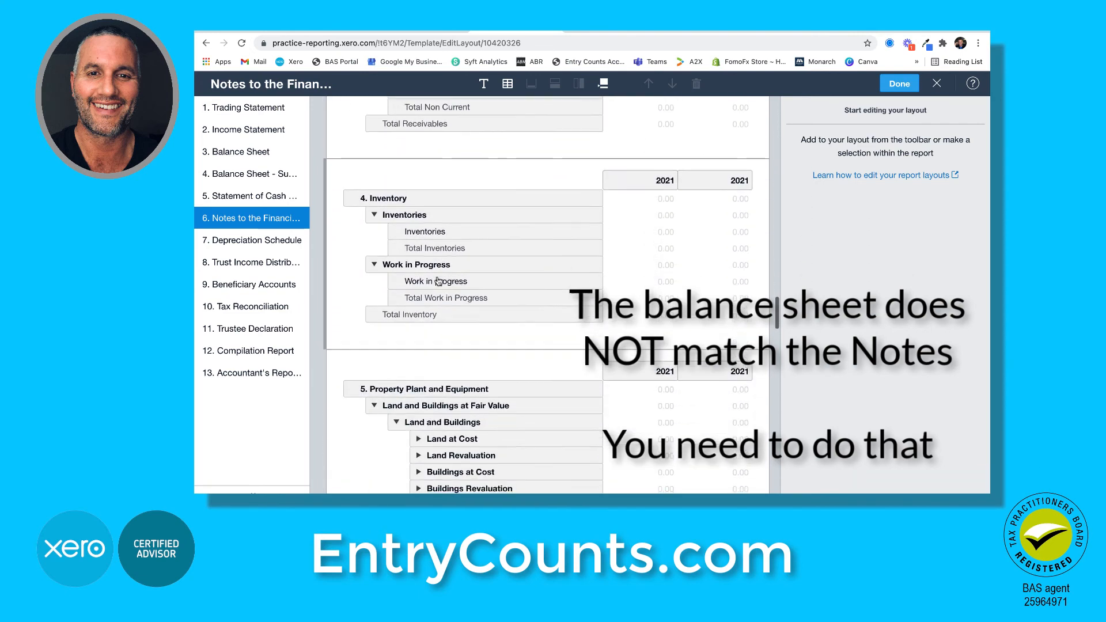
scroll(438, 280, down, 2)
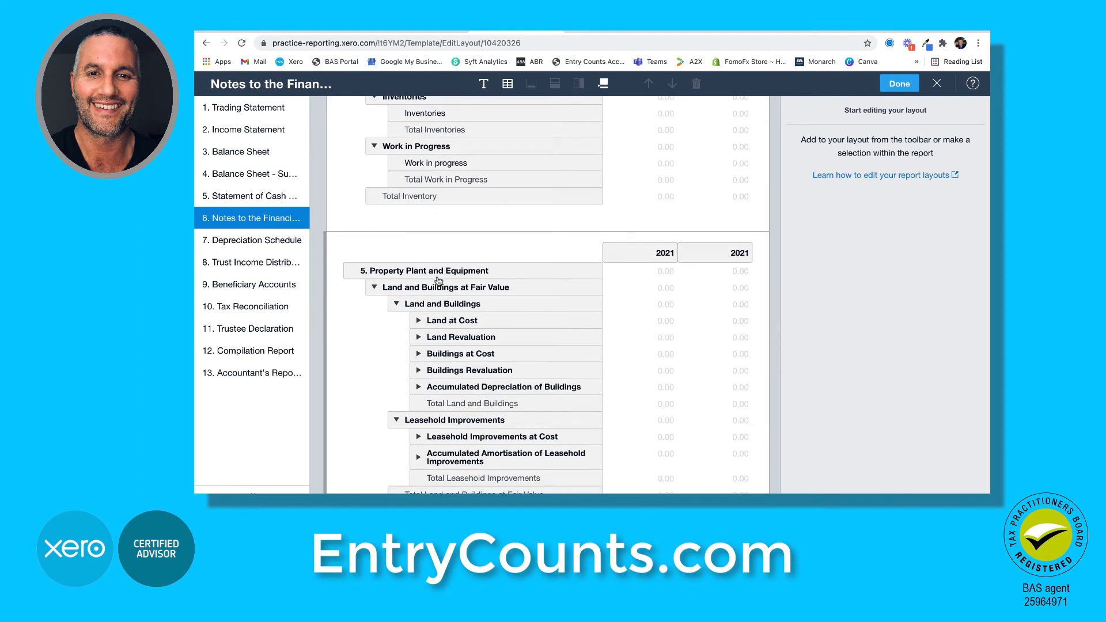
scroll(438, 281, down, 6)
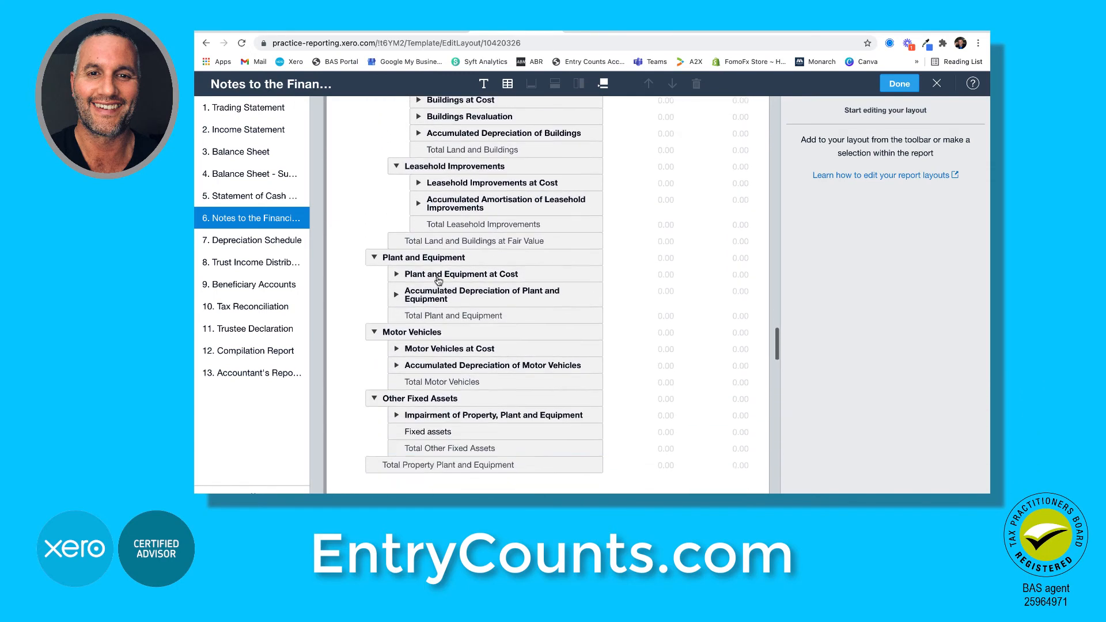
scroll(438, 281, down, 8)
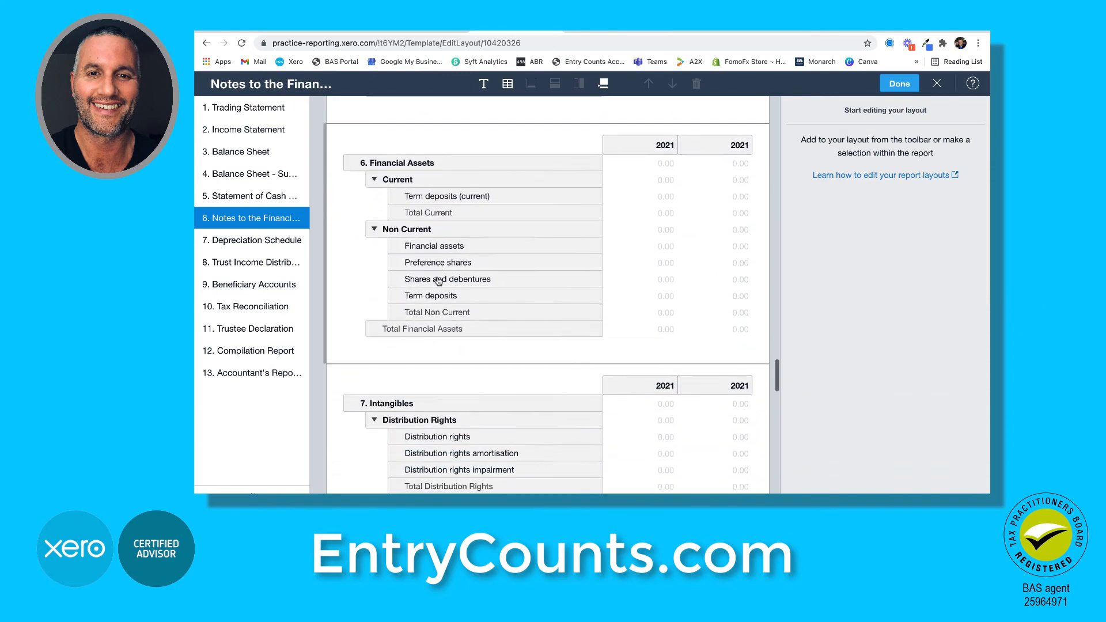
scroll(438, 280, down, 20)
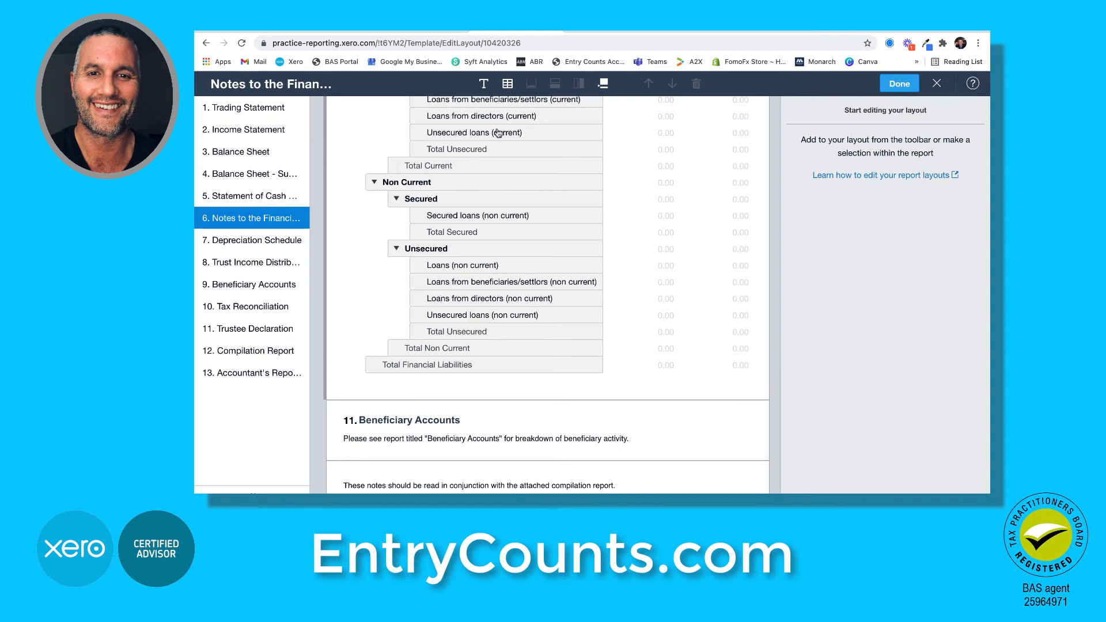
Step: Add several blank schedules below the Beneficiary Accounts note in the Notes to the Financial Statements
click(507, 86)
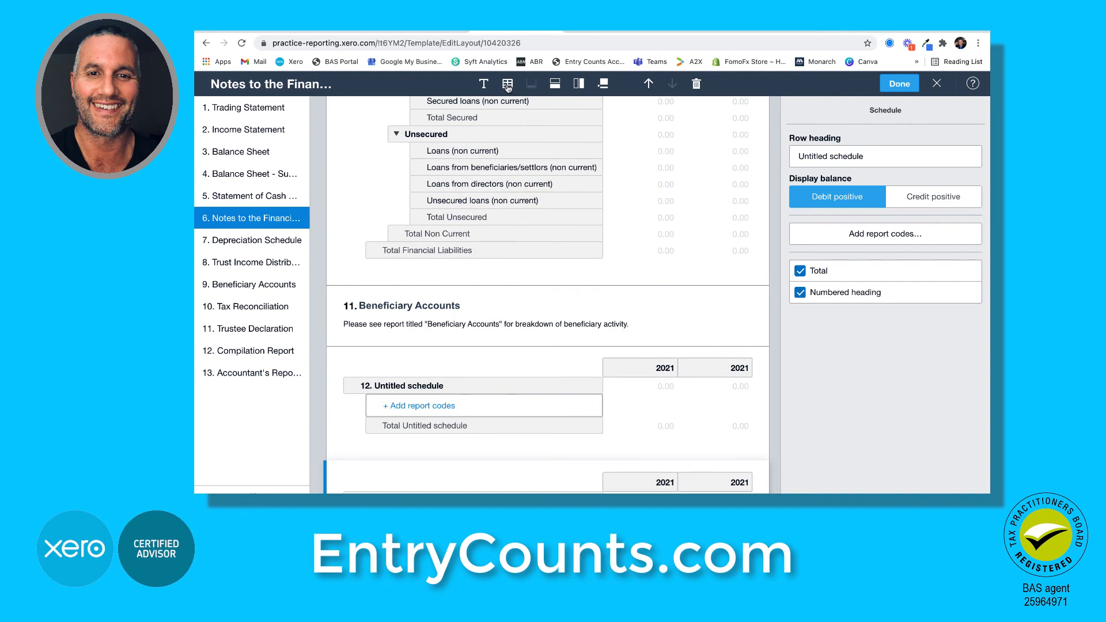
click(507, 86)
click(507, 87)
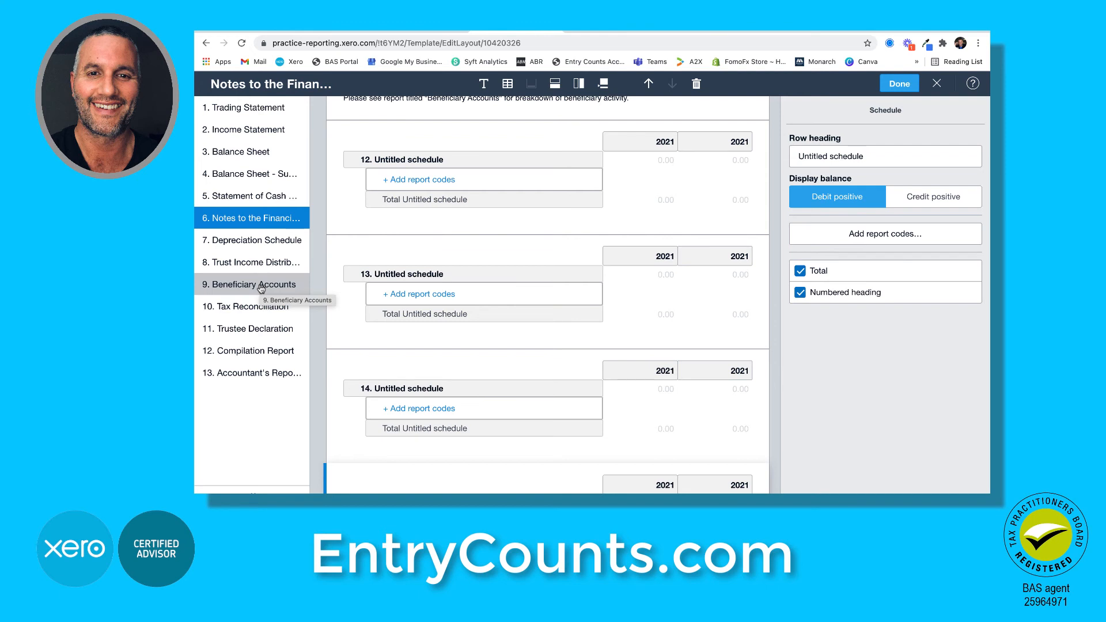
Step: Switch to the Entry Counts website and open the Trust Financial Statements download from its Resources page
drag(262, 290, 667, 92)
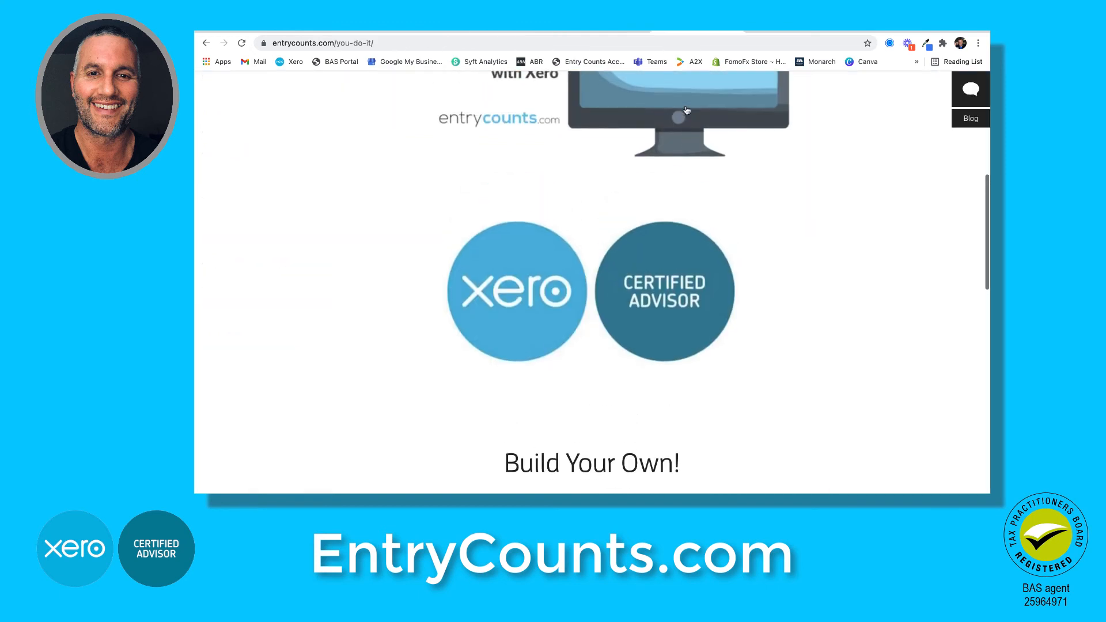
scroll(688, 111, up, 5)
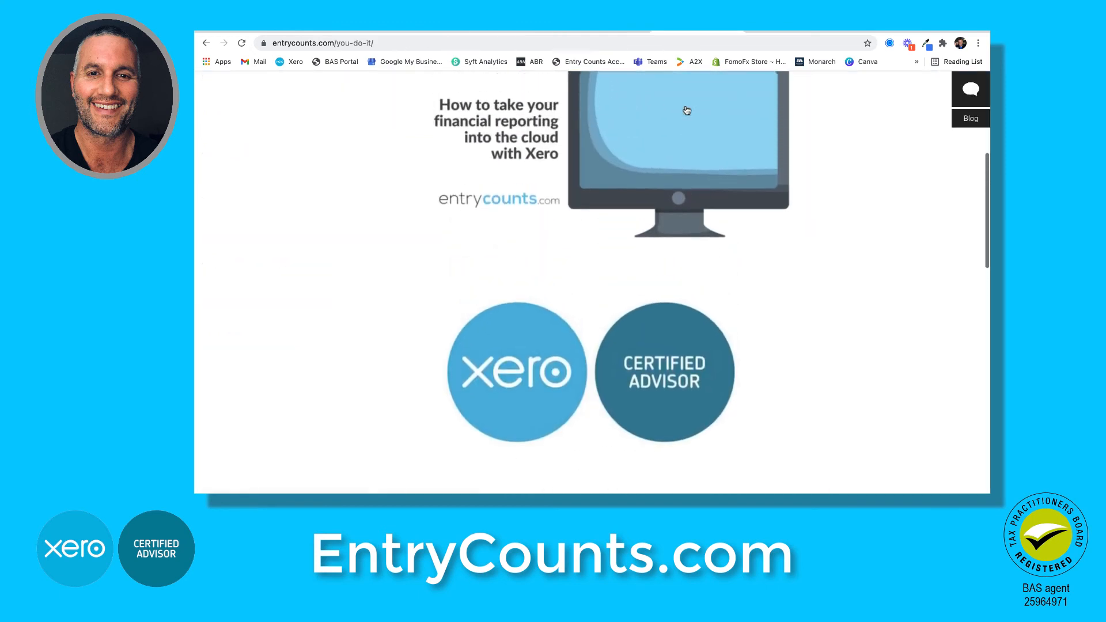
scroll(687, 110, up, 3)
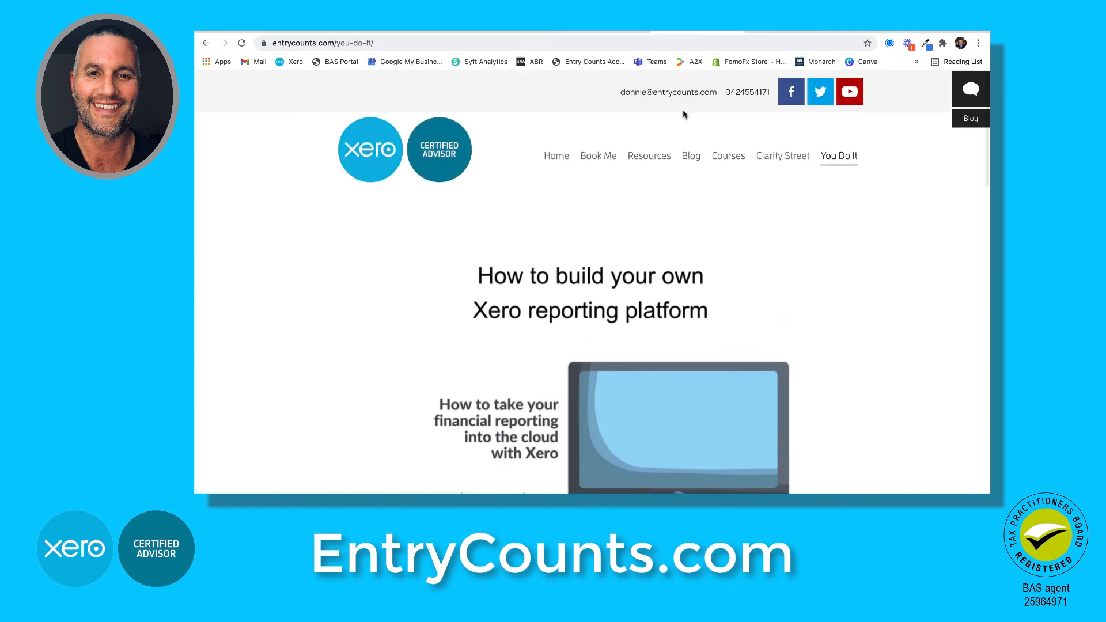
click(645, 156)
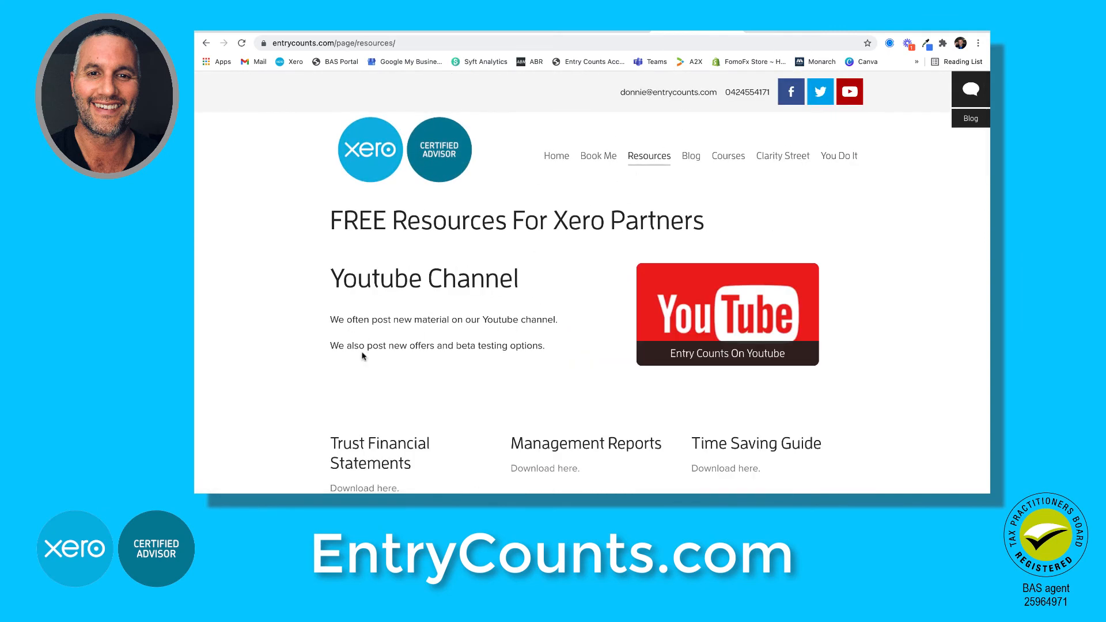
scroll(361, 358, down, 2)
click(362, 424)
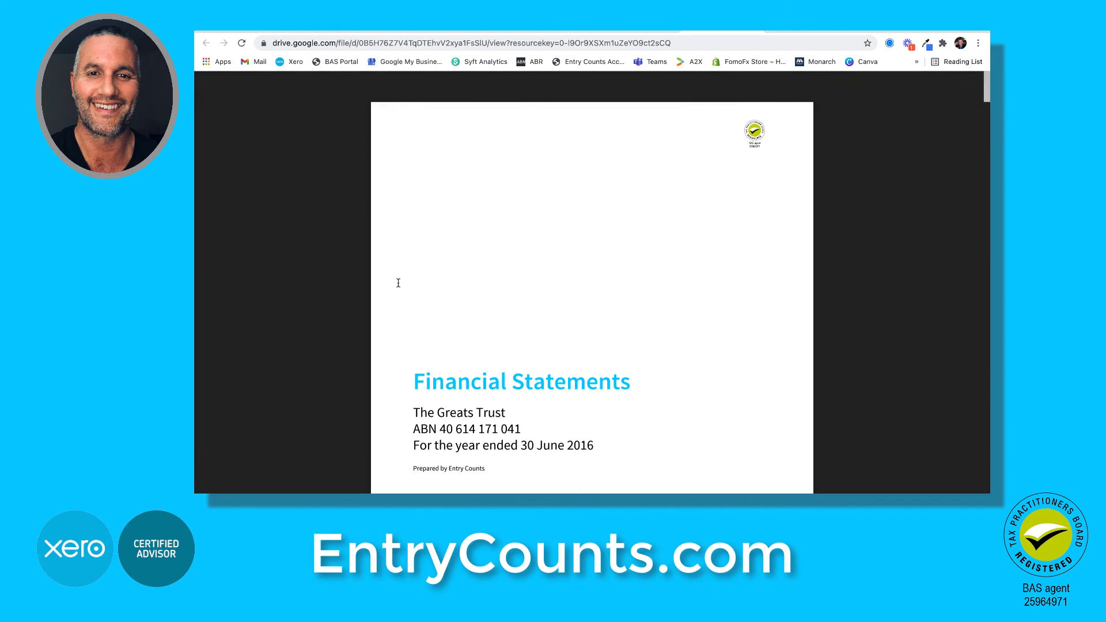
Step: Look through the sample trust financial statements, from the cover page to the contents list and beyond
scroll(396, 284, down, 3)
scroll(398, 283, down, 5)
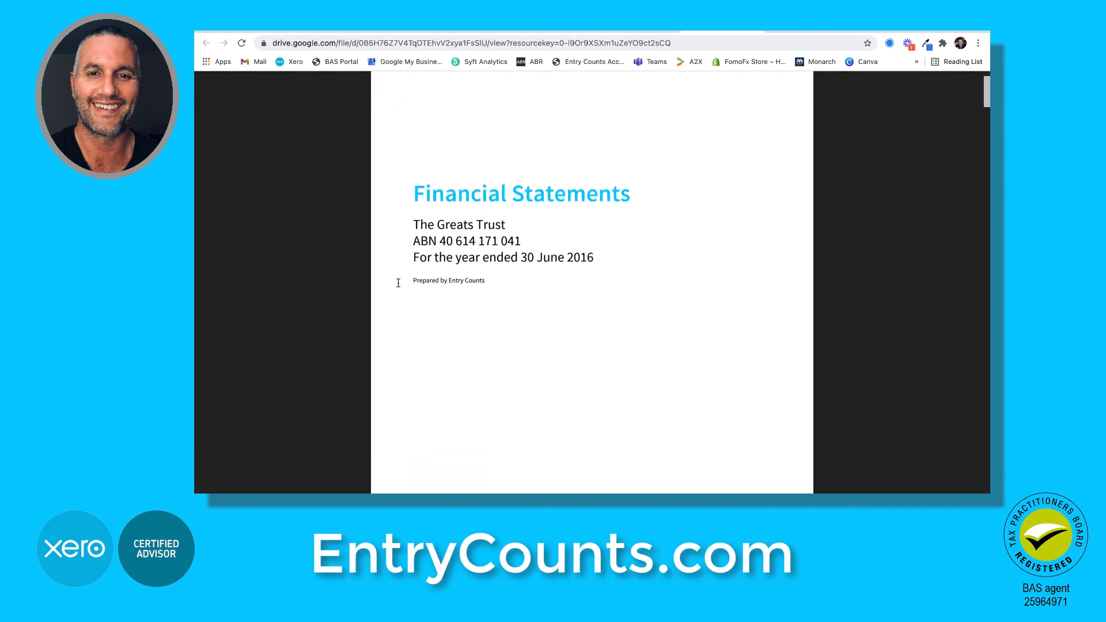
scroll(398, 283, down, 6)
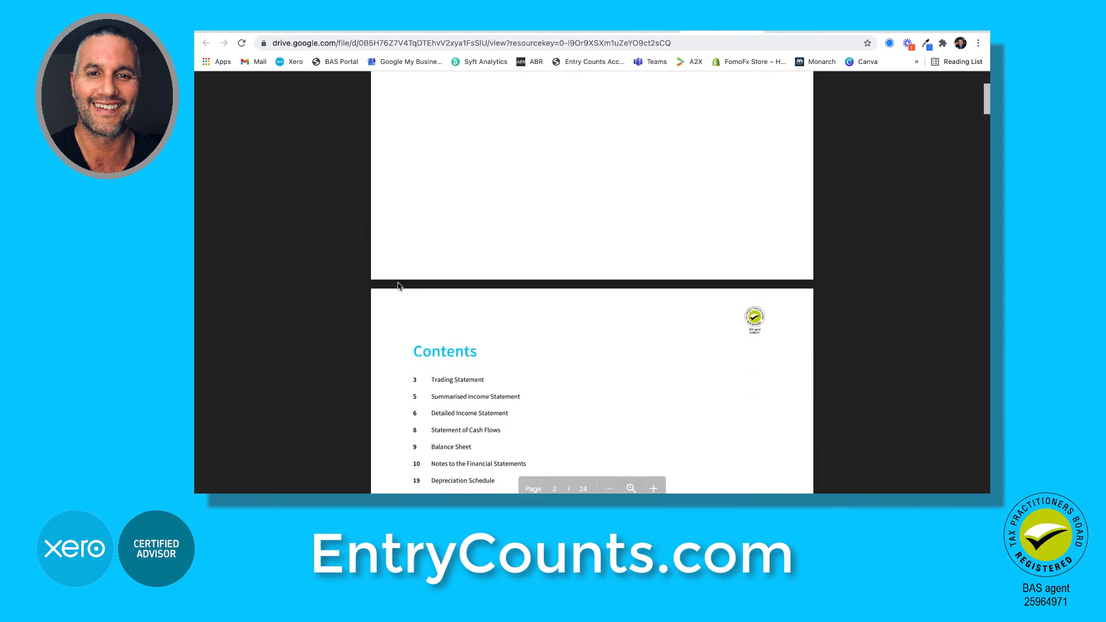
scroll(398, 283, down, 8)
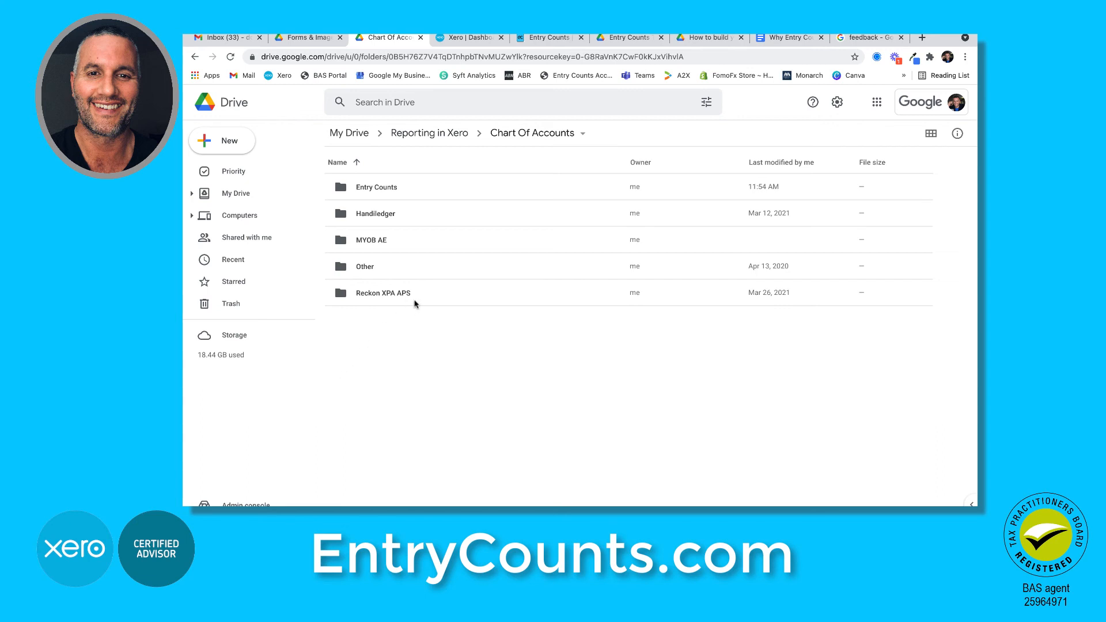
Step: Return to the Entry Counts website and open the "How To Master Xero Report Templates" course from its Courses page
click(549, 38)
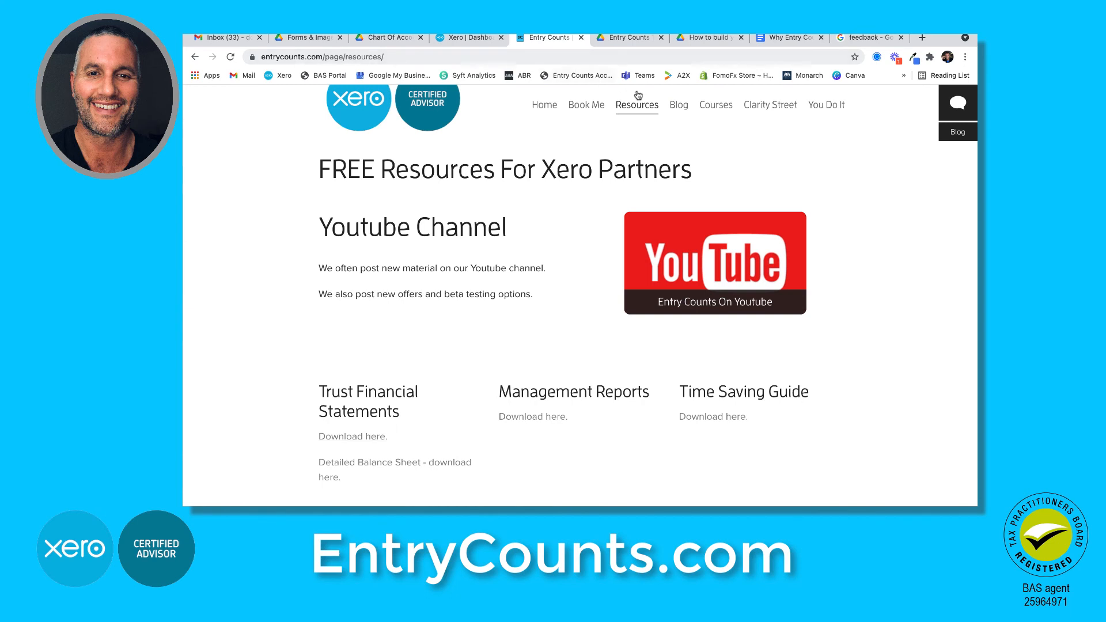
click(713, 106)
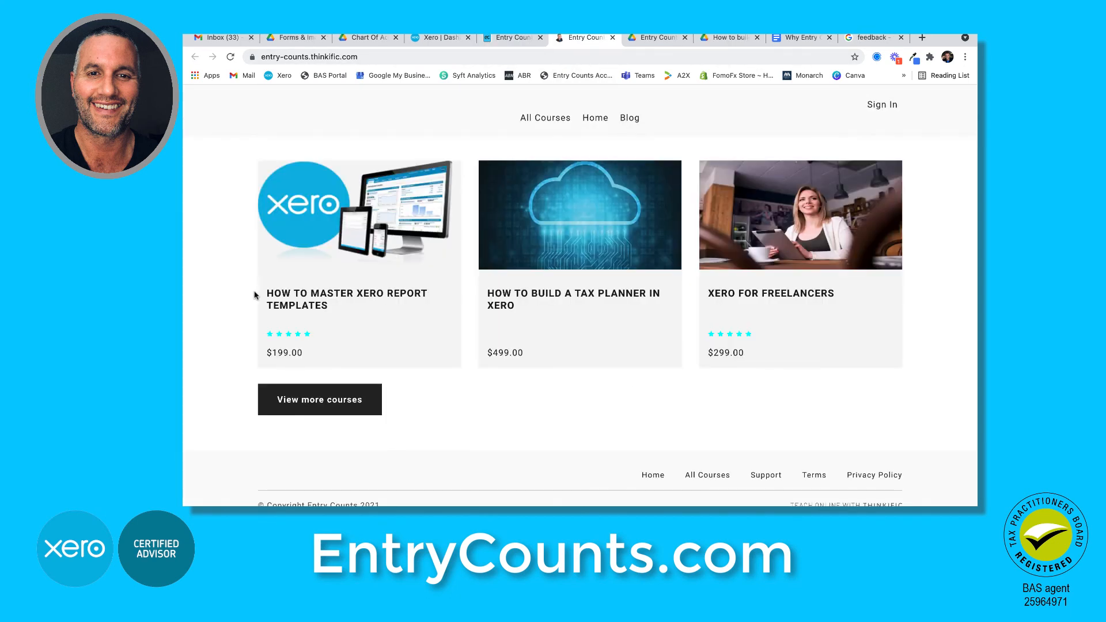
click(288, 299)
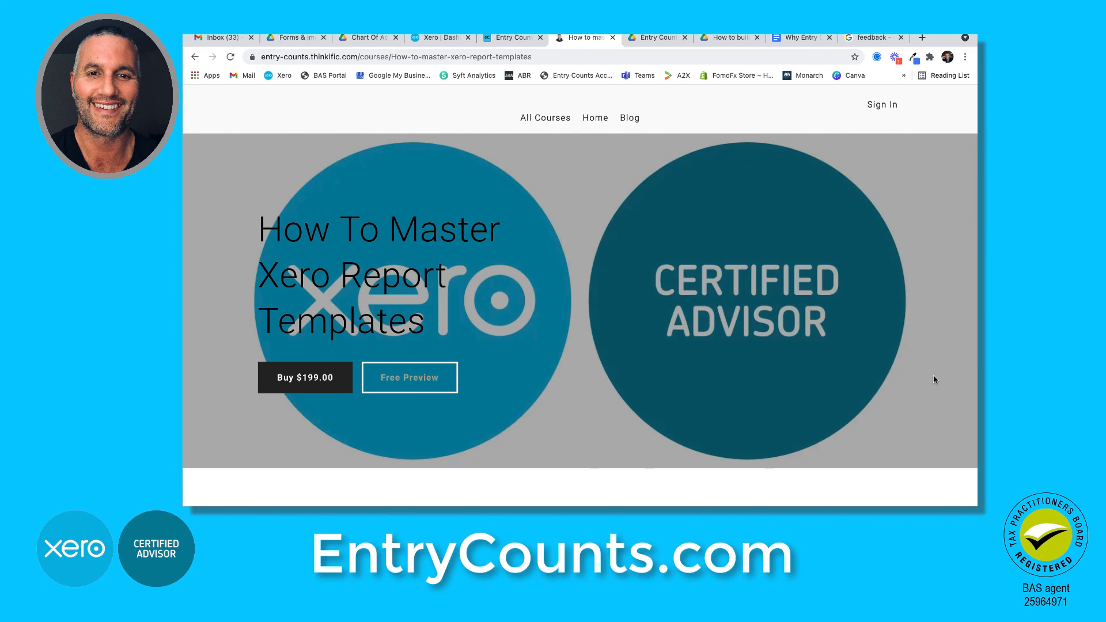
Step: Review the course curriculum, expanding section 06 on end of period processes and section 07 on profit, dividends, income tax and distributions
scroll(933, 376, down, 4)
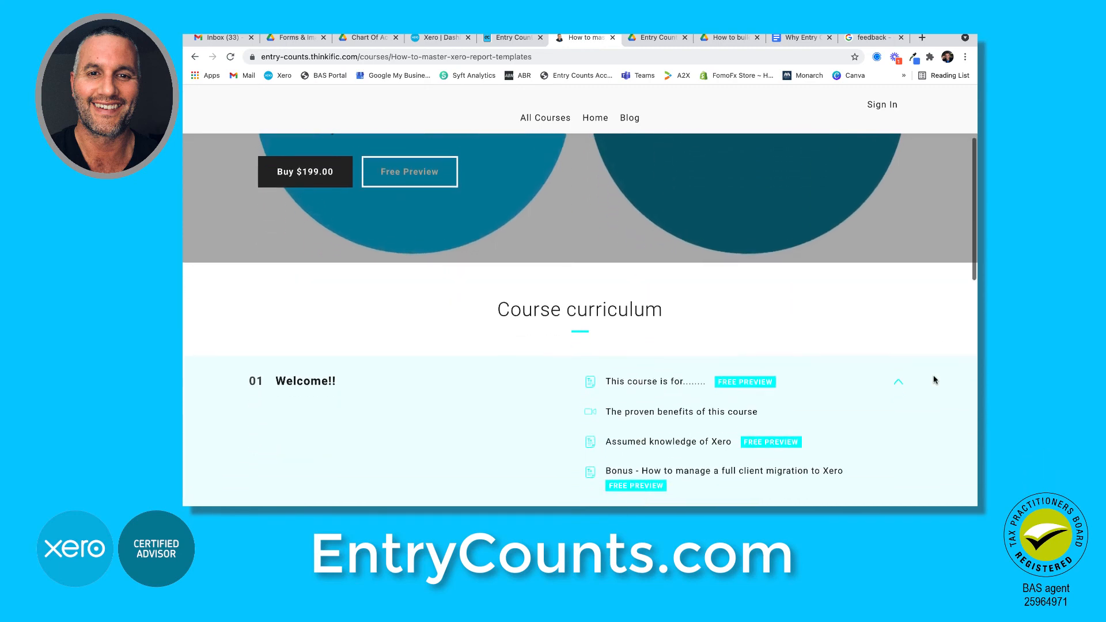
scroll(934, 379, down, 3)
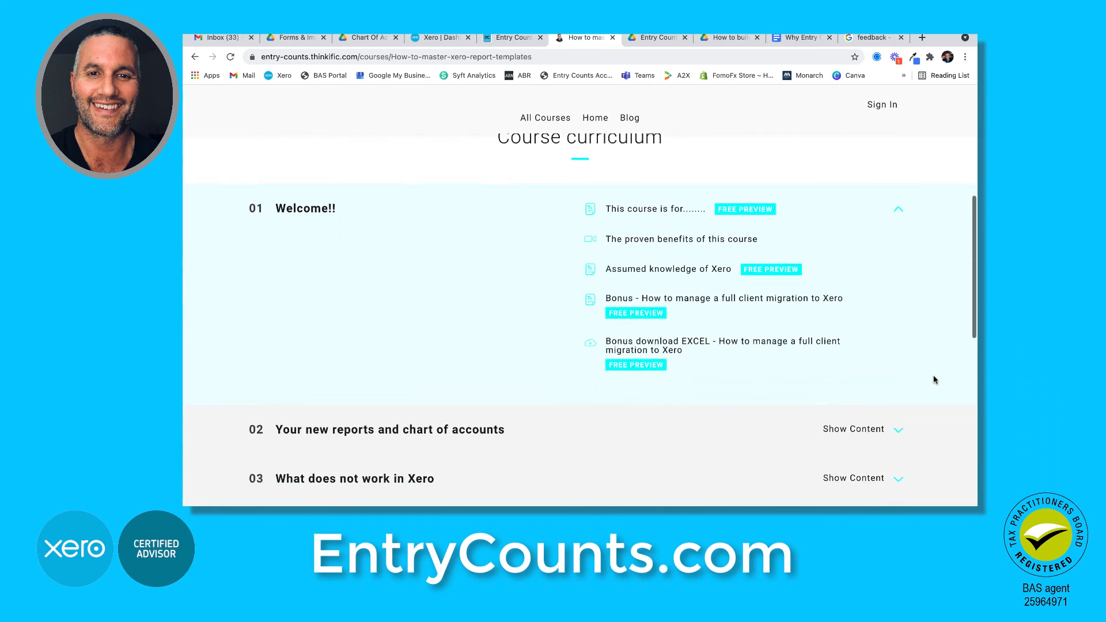
scroll(934, 380, down, 2)
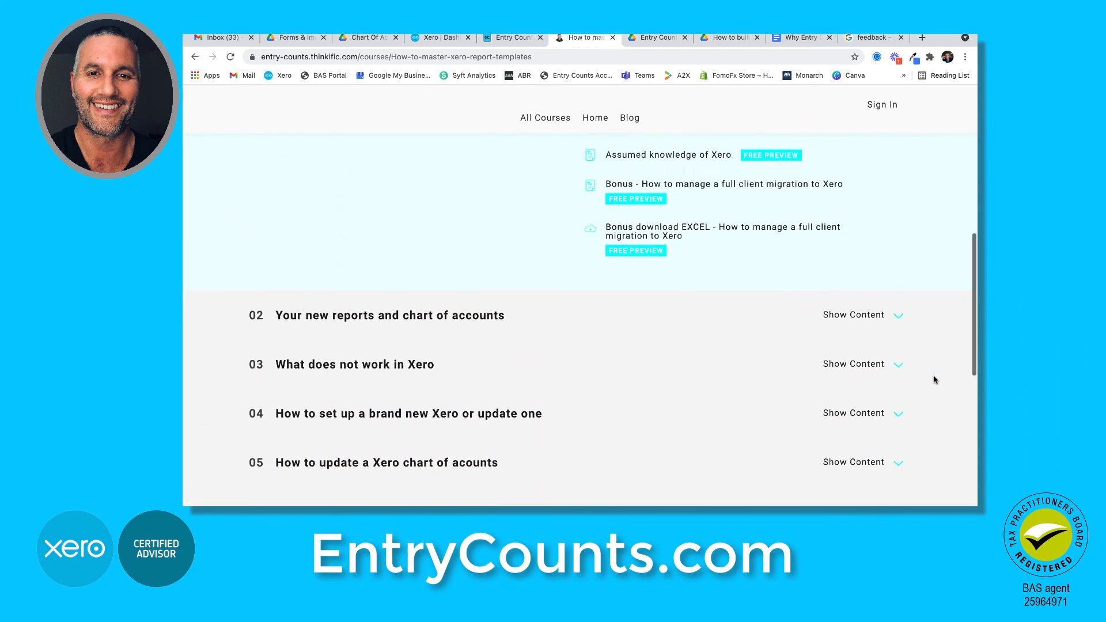
scroll(935, 379, down, 1)
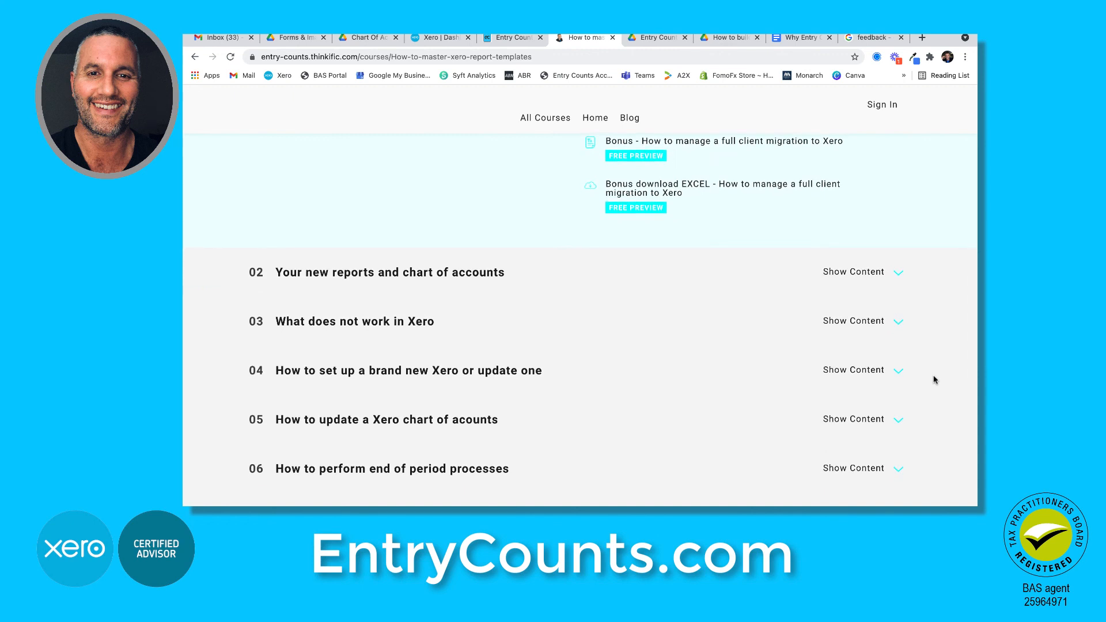
scroll(934, 379, down, 1)
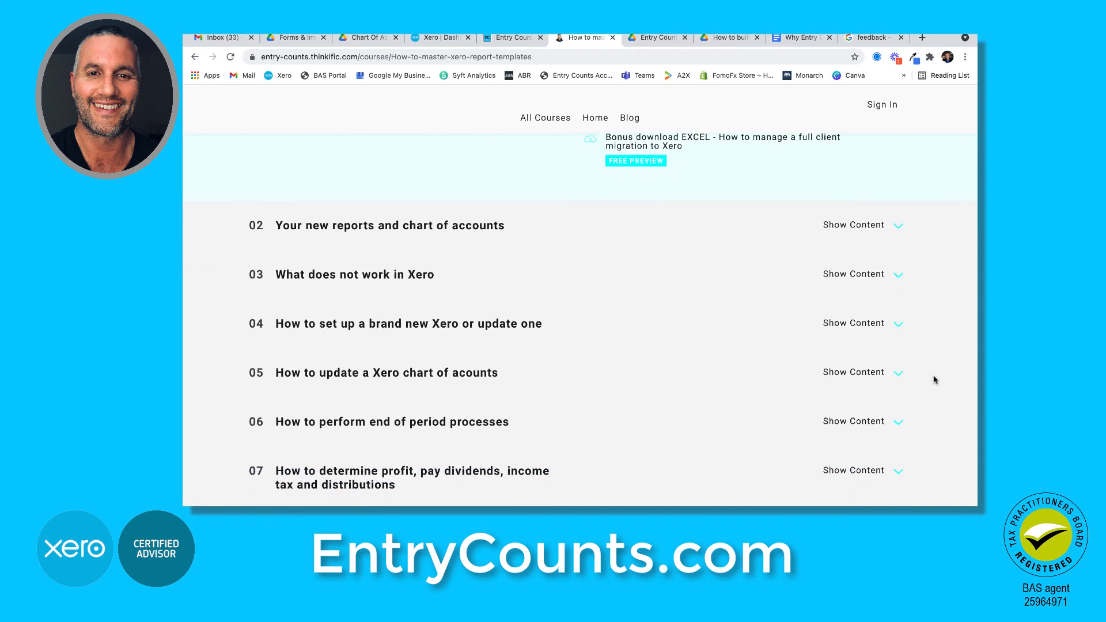
scroll(935, 380, down, 1)
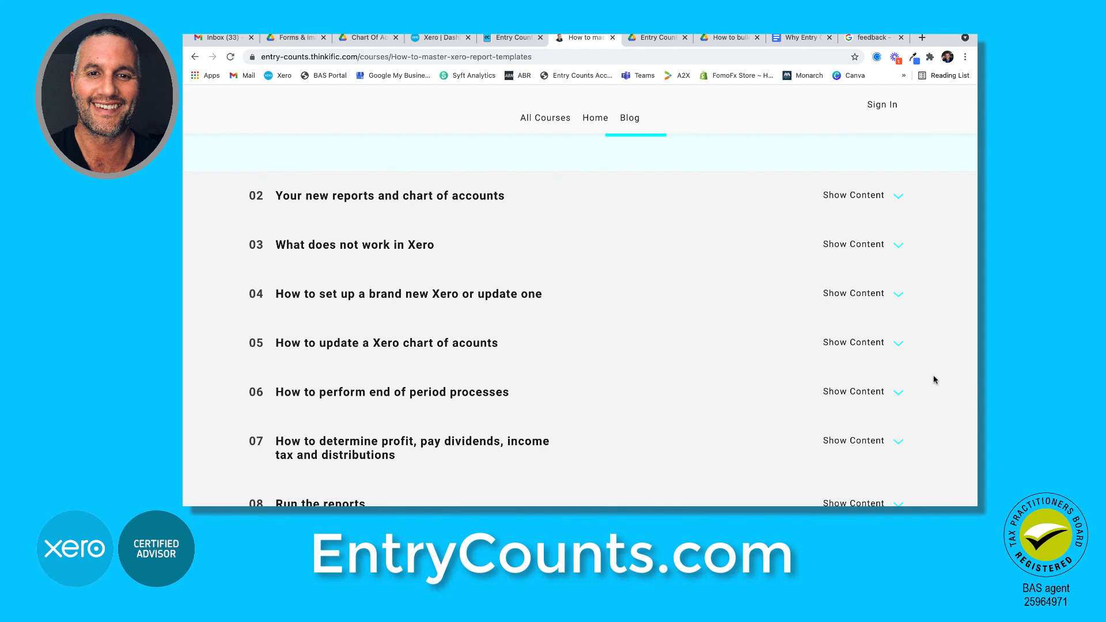
scroll(935, 380, down, 1)
click(901, 368)
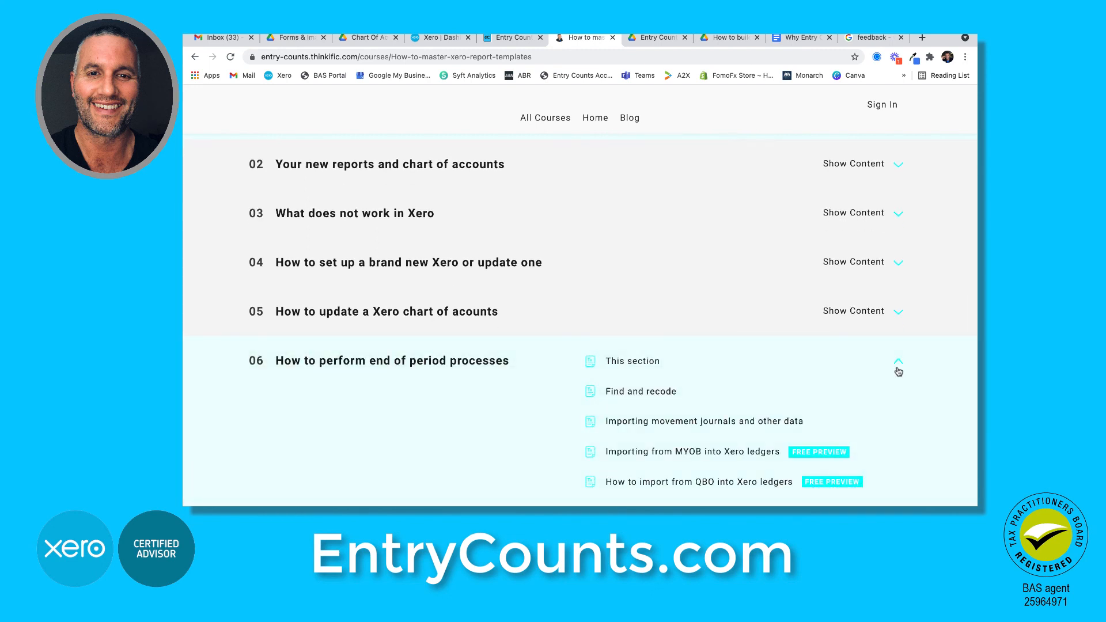
scroll(899, 372, down, 2)
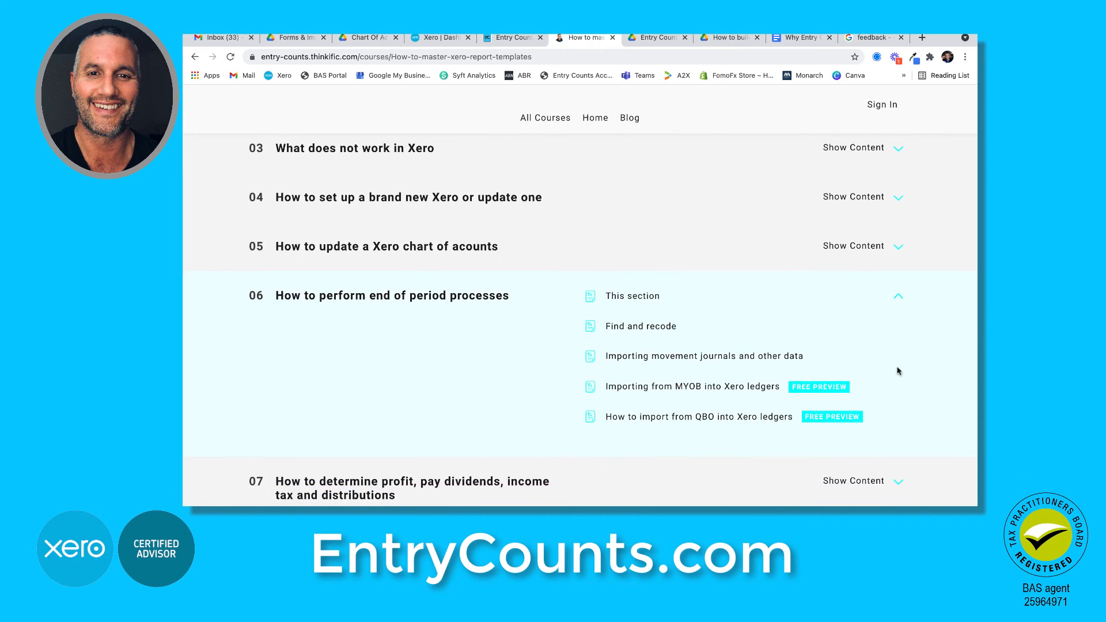
scroll(898, 371, down, 3)
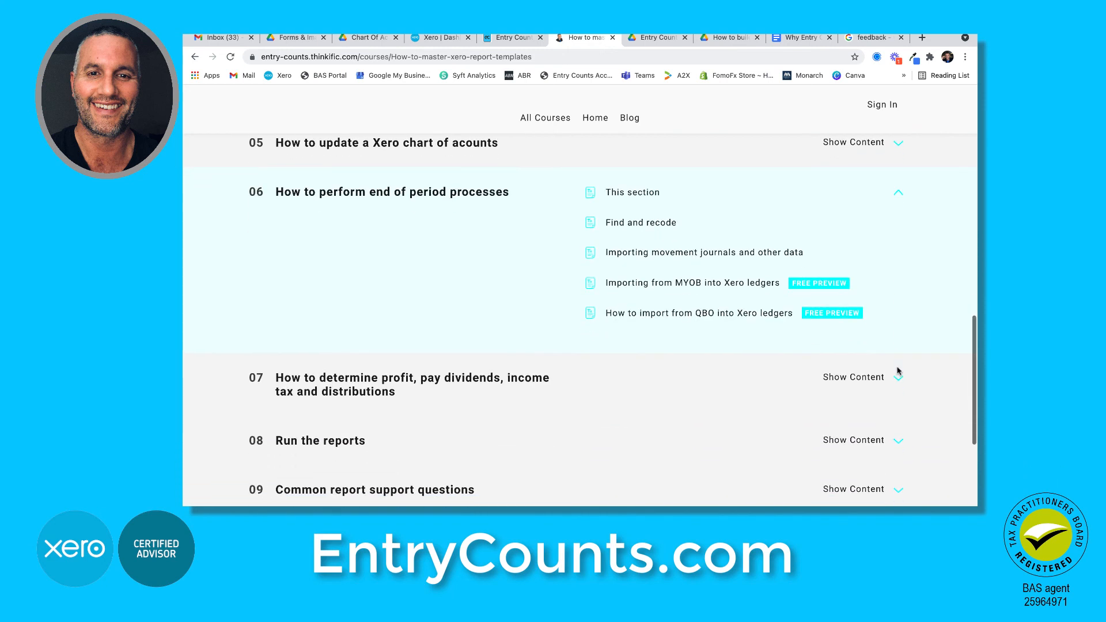
click(898, 376)
scroll(897, 377, down, 1)
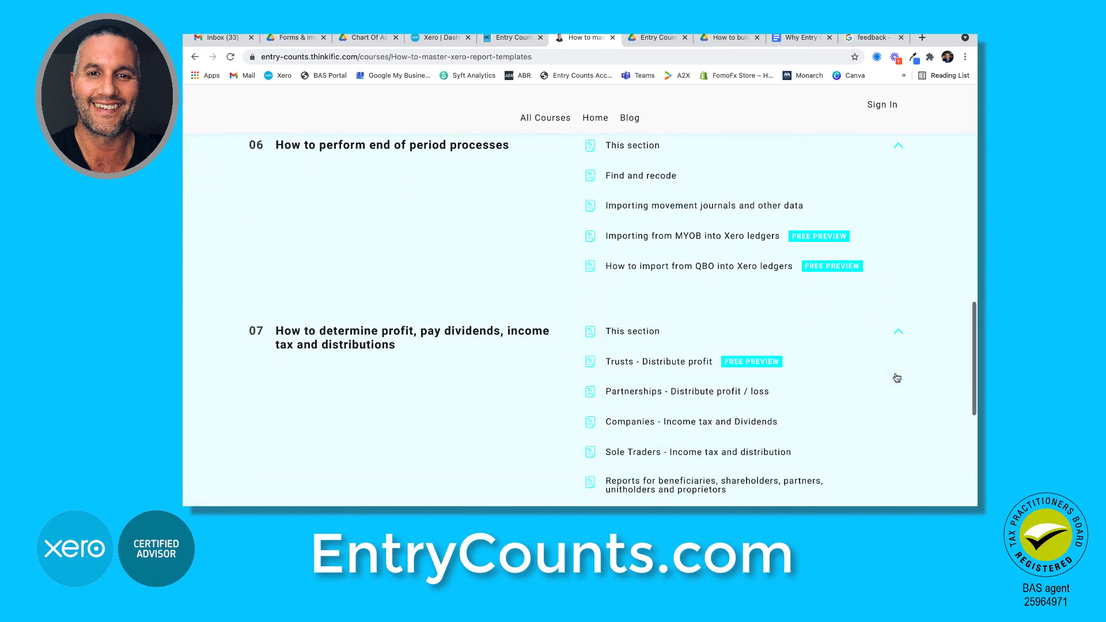